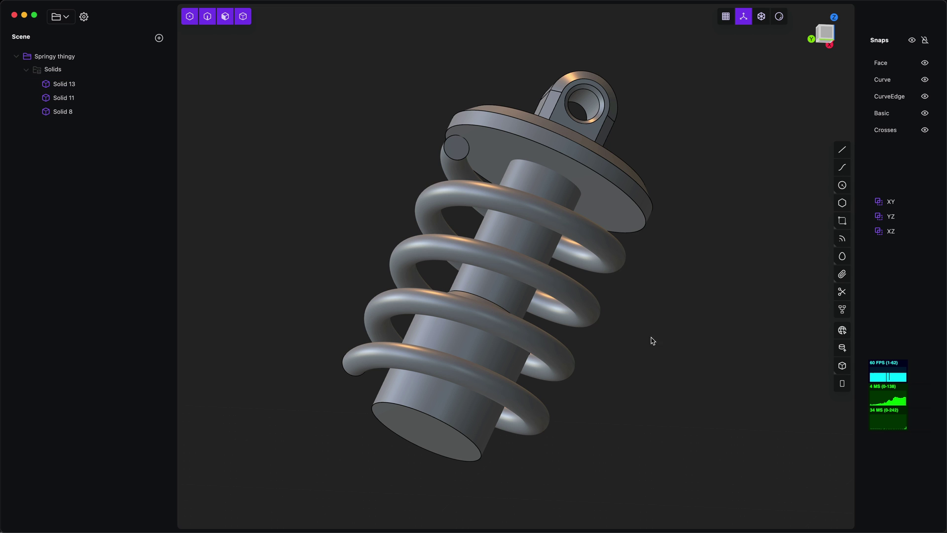
Cut a spherical bite out of the spring coils using a sphere centred on the outer side of the second coil
mouse_move(676, 342)
middle_mouse_down()
mouse_move(669, 324)
mouse_move(636, 312)
mouse_move(643, 360)
mouse_move(665, 351)
mouse_move(648, 341)
mouse_move(658, 359)
mouse_move(669, 349)
middle_mouse_up()
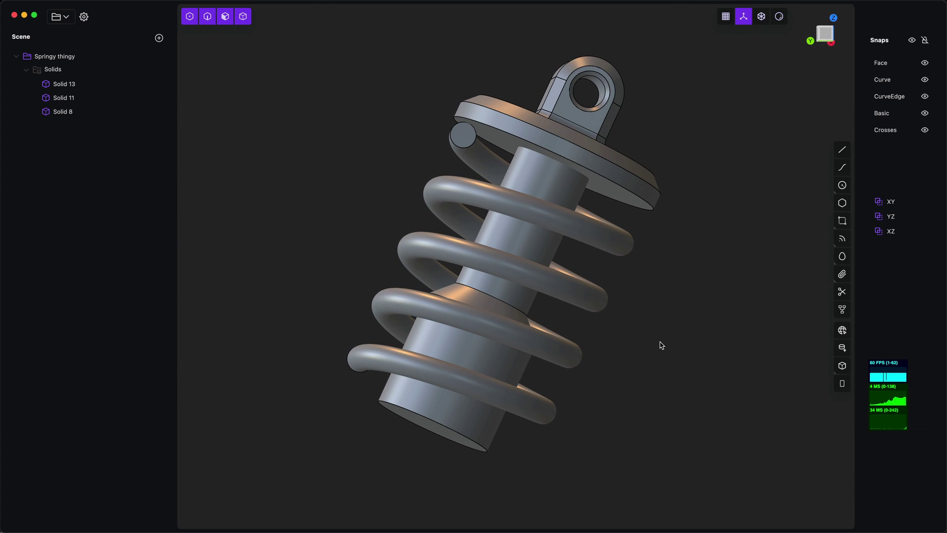
left_click(583, 298)
left_click(841, 330)
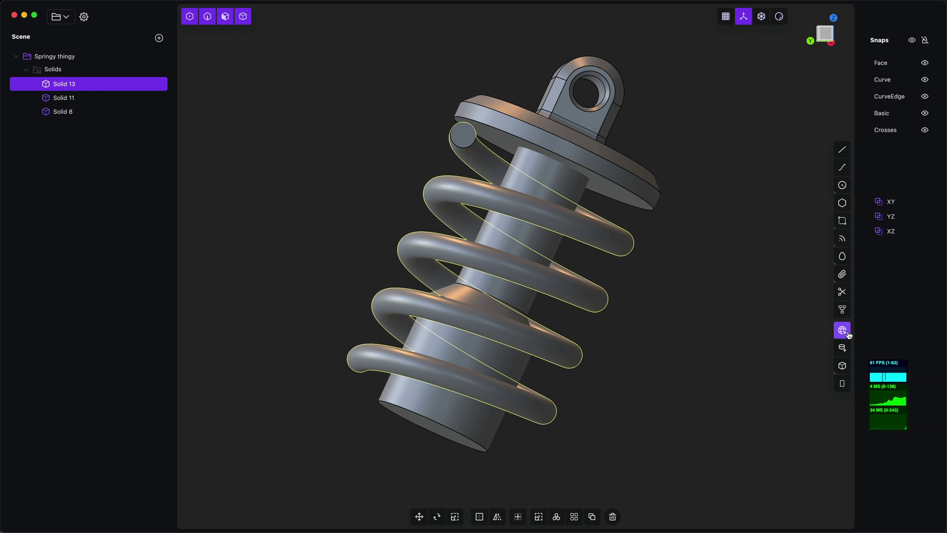
left_click(586, 301)
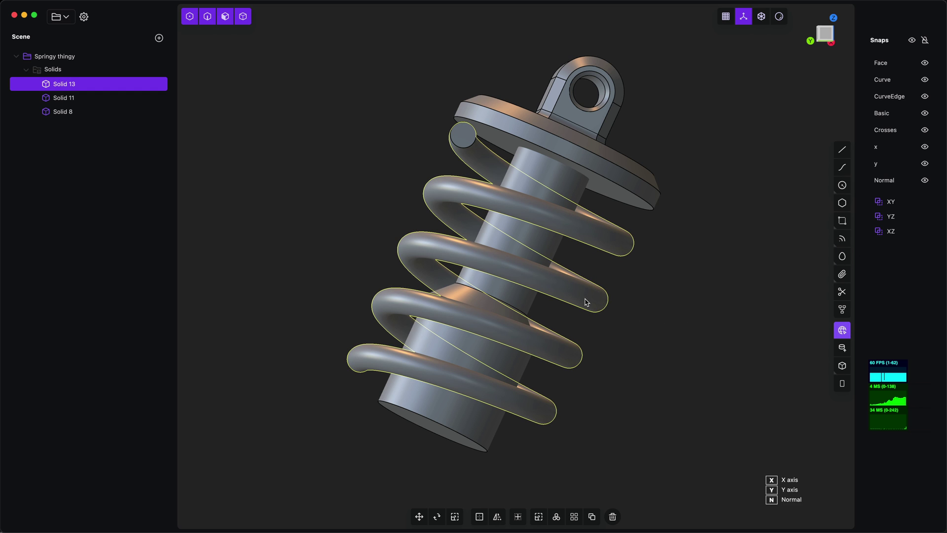
left_click(616, 308)
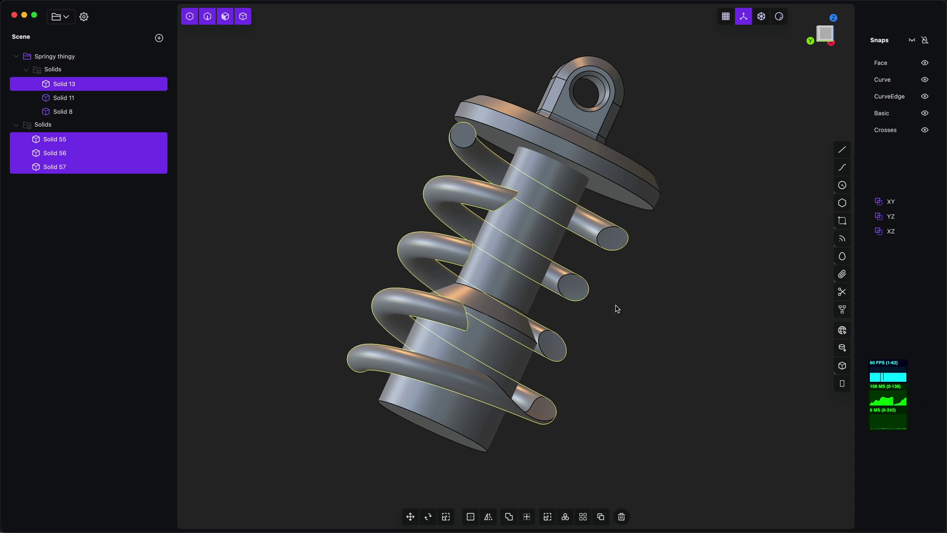
Fillet the round cut edge at the end of the spring's uppermost coil with a distance of about 0.07
left_click(589, 231)
left_click(611, 238)
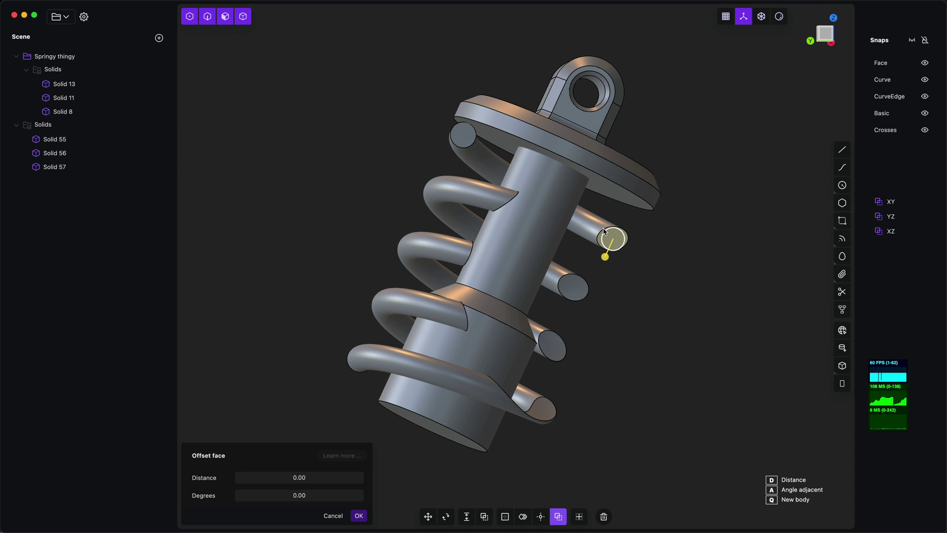
left_click(603, 228)
key("d")
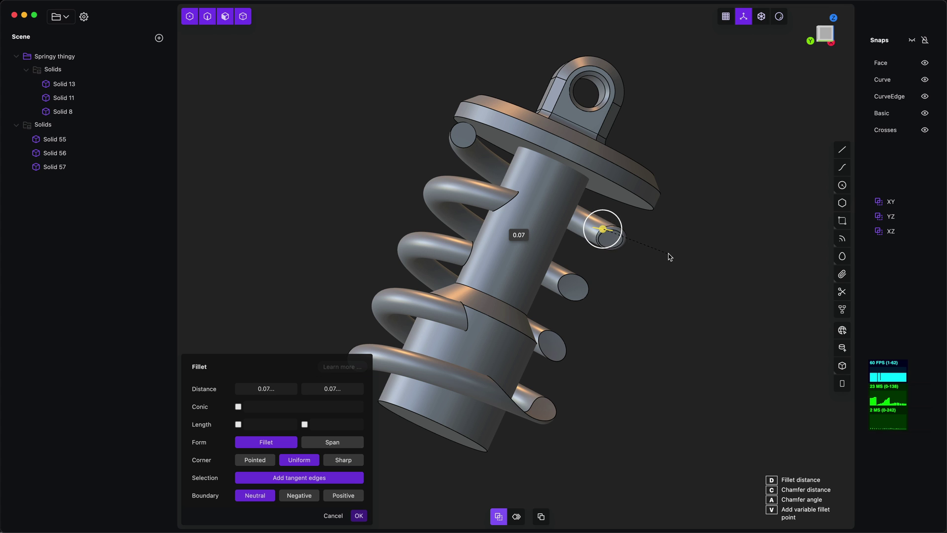
left_click(670, 256)
middle_click_drag(671, 259, 624, 257)
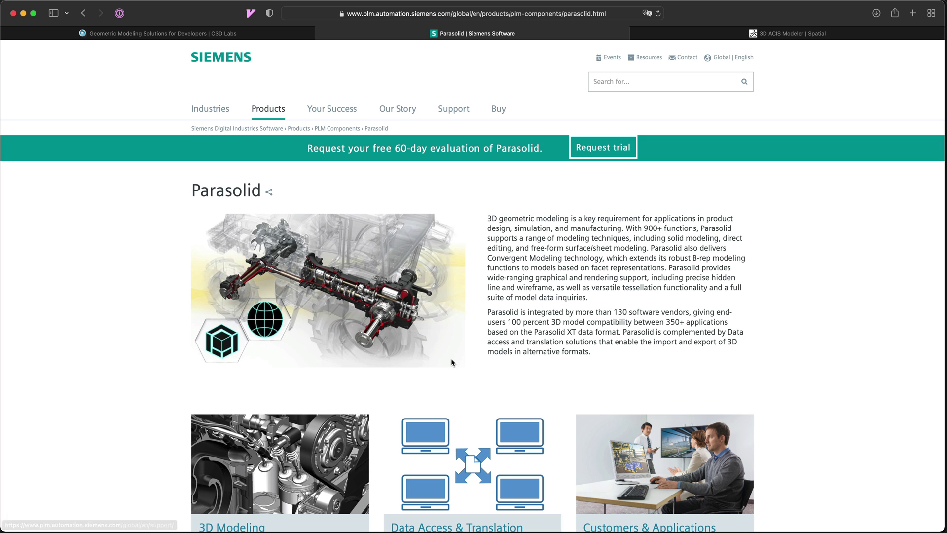
Open the 3D ACIS Modeler page, and examine the SetBlendConstant code in Edge.cc in the code editor
left_click(784, 33)
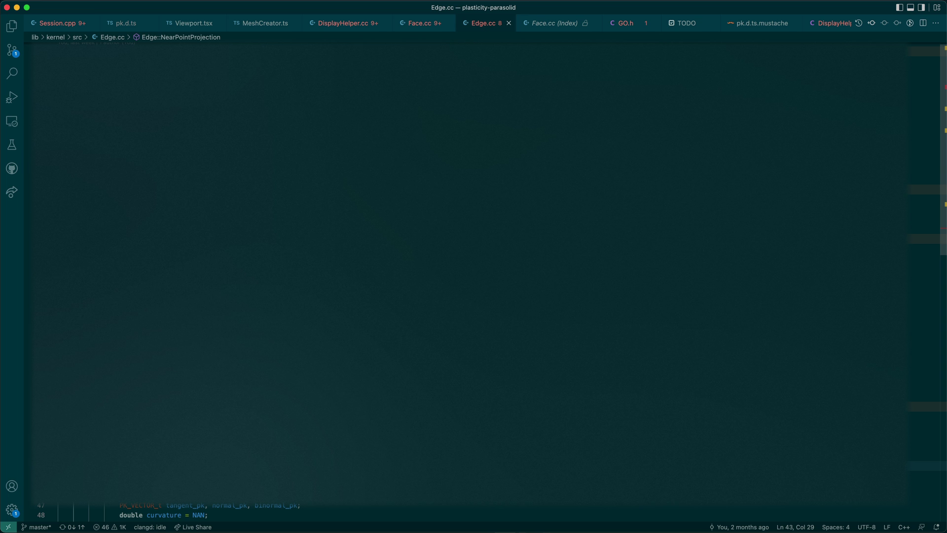
left_click_drag(207, 259, 33, 229)
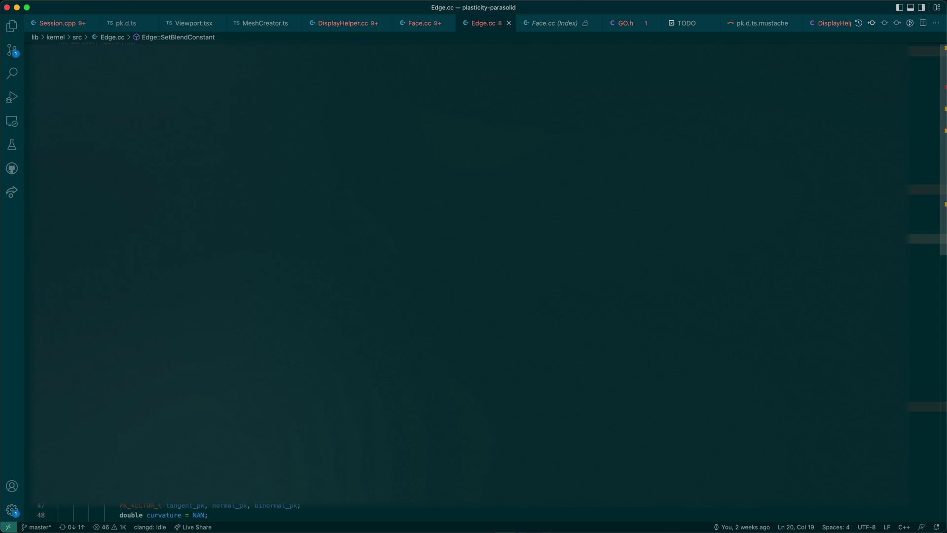
double_click(138, 238)
scroll(138, 239, "down", 2)
scroll(190, 239, "down", 1)
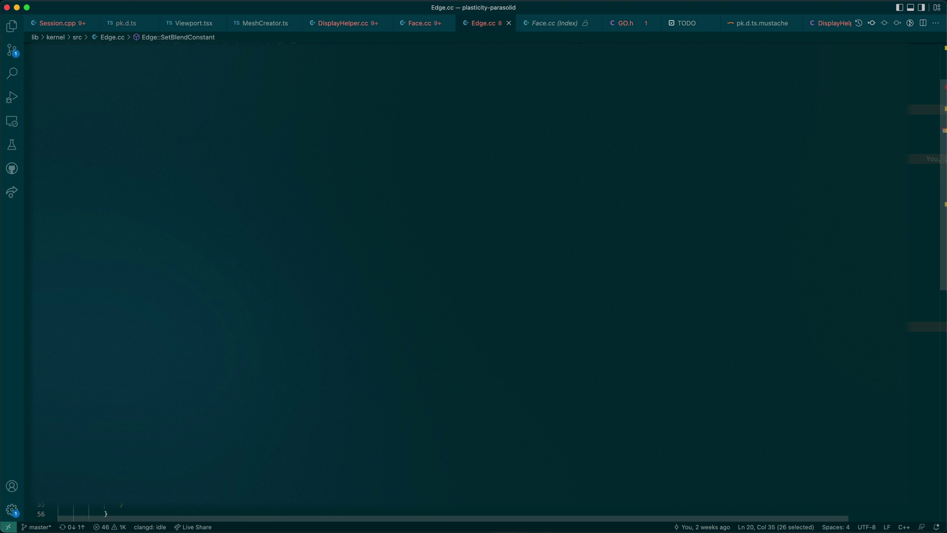
scroll(483, 276, "down", 2)
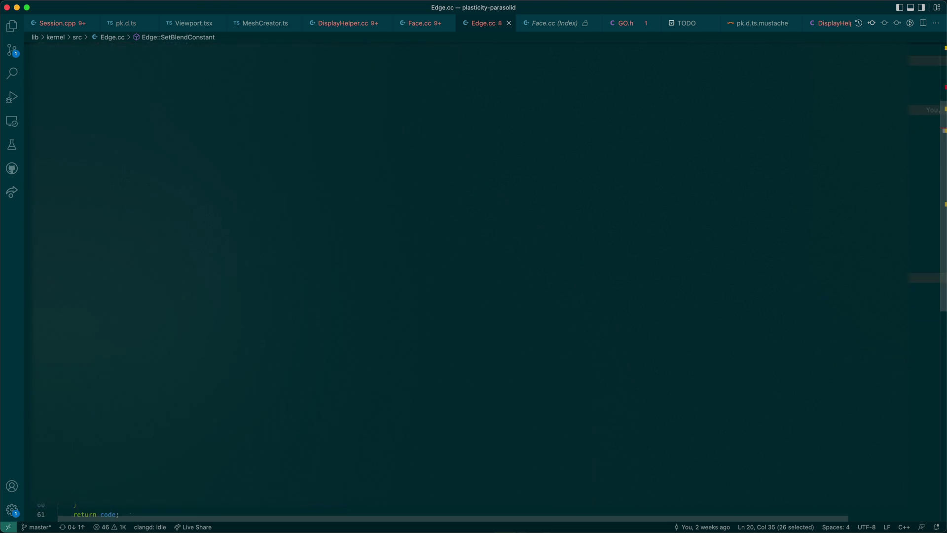
double_click(191, 396)
Examine the product overview on the C3D Labs website in the browser
scroll(483, 276, "down", 1)
scroll(484, 276, "down", 1)
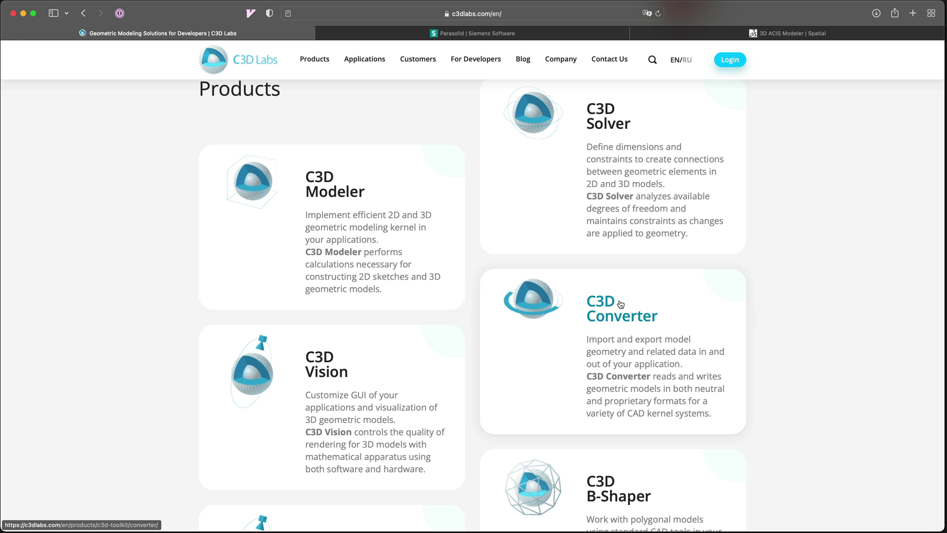
scroll(543, 481, "down", 4)
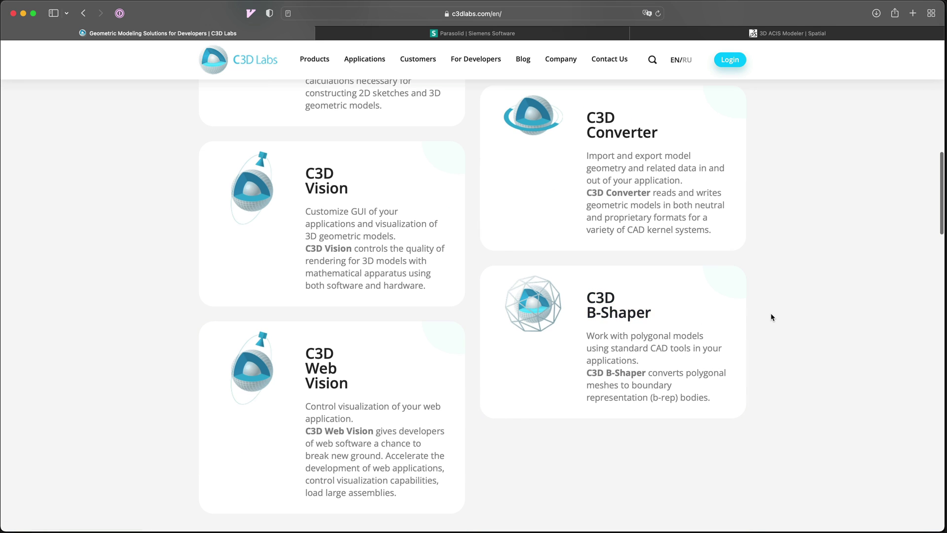
scroll(768, 314, "up", 2)
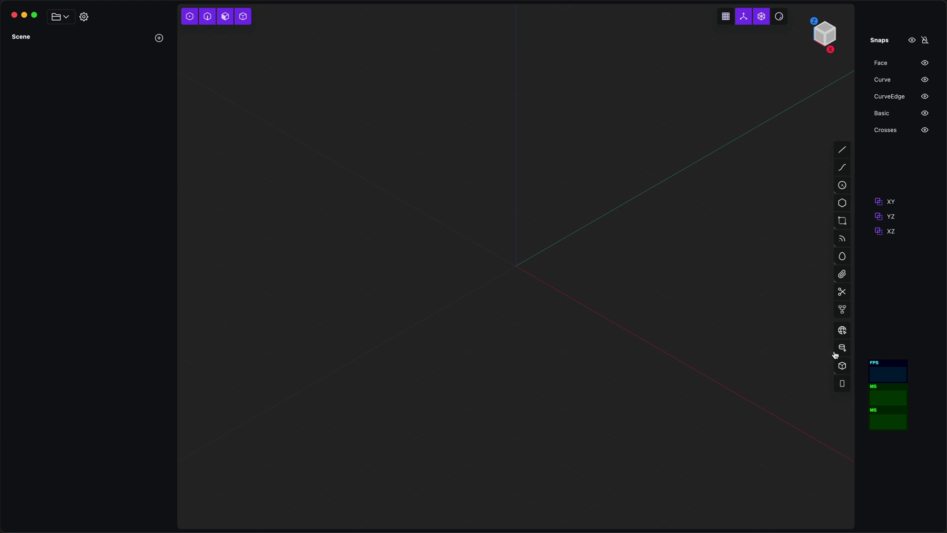
In Plasticity, create a vertical cylinder at the origin with a radius of about 1.03 and a height of 2.00
left_click(841, 348)
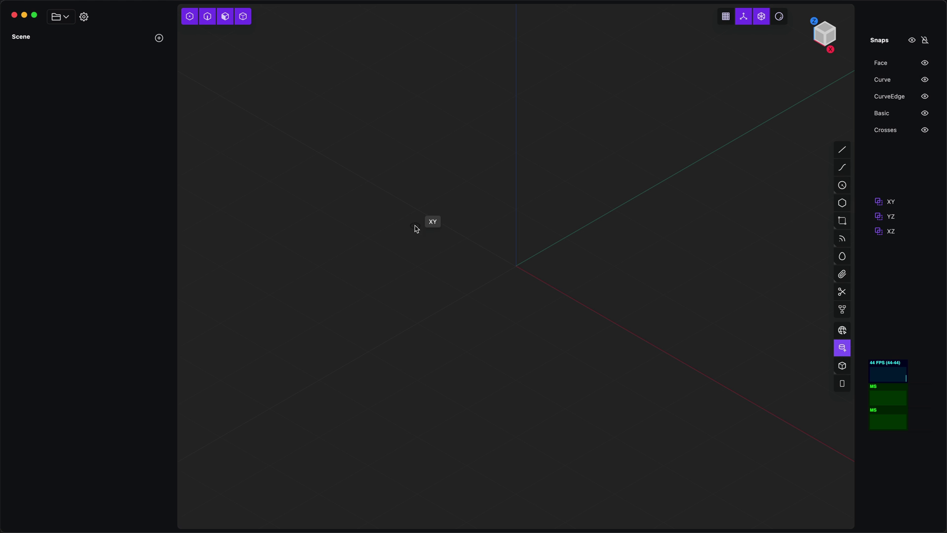
left_click(518, 268)
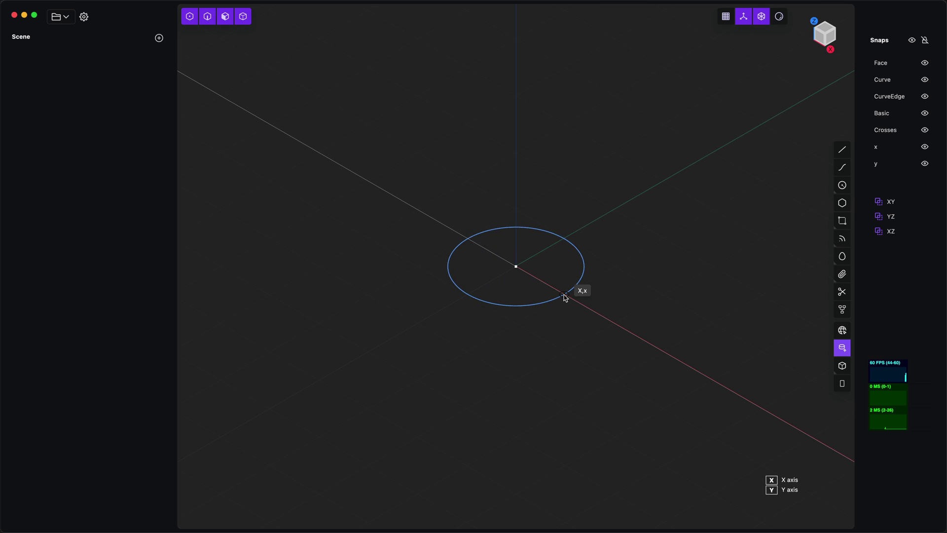
left_click(566, 297)
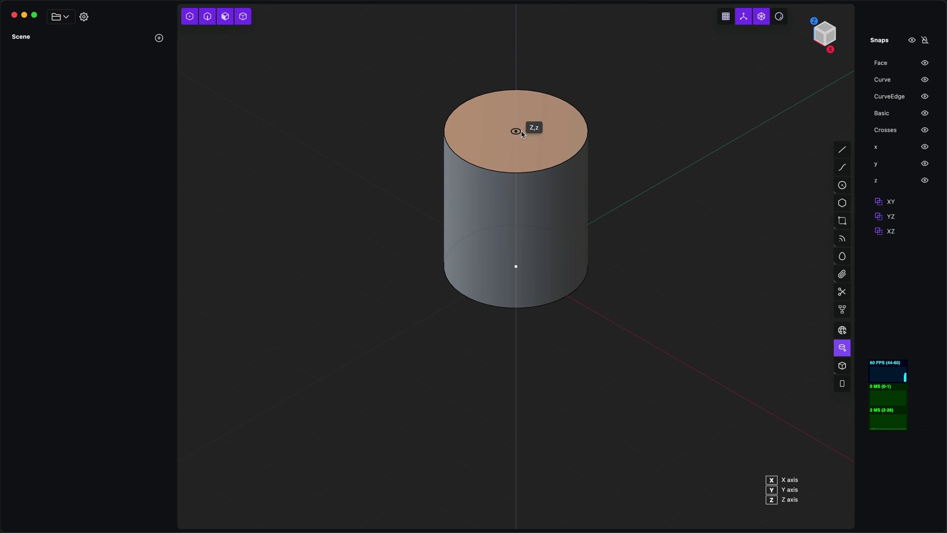
left_click(522, 131)
left_click_drag(522, 128, 519, 134)
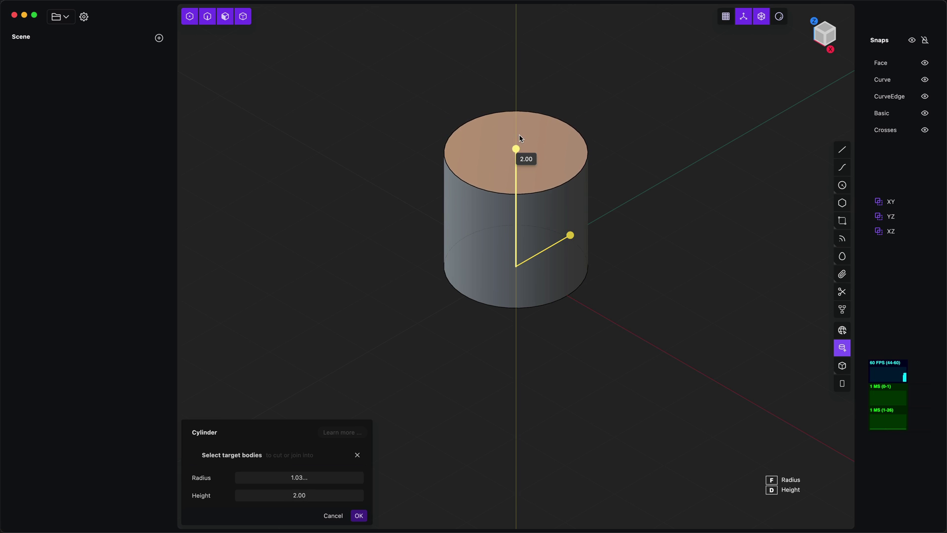
key("Return")
middle_click_drag(406, 274, 440, 267)
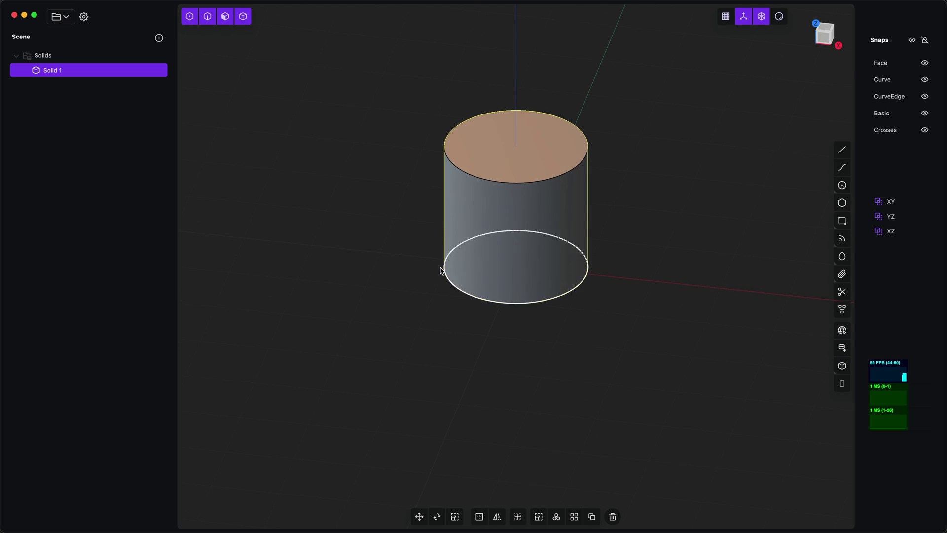
key("Escape")
Create a sphere centred on the X axis that overlaps the lower side of the cylinder
left_click(842, 330)
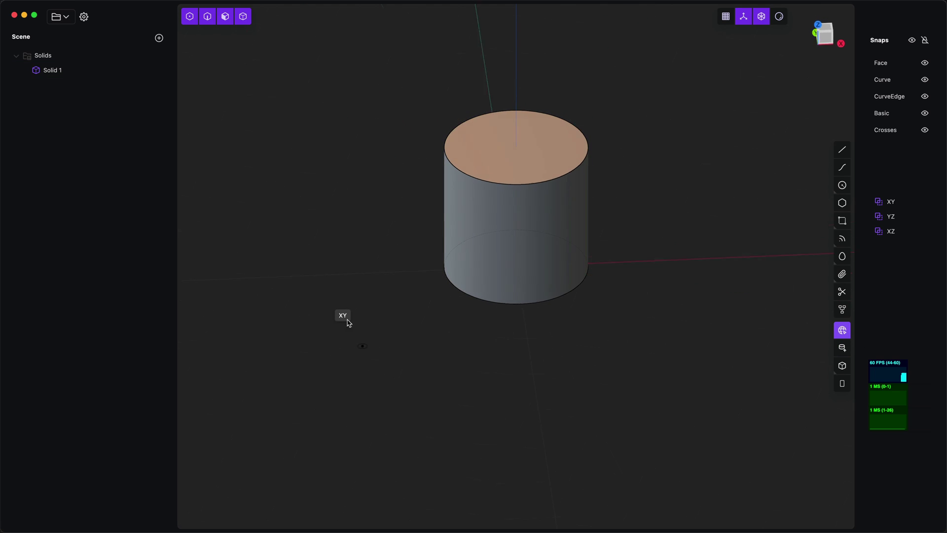
middle_click_drag(349, 323, 408, 295)
left_click(458, 285)
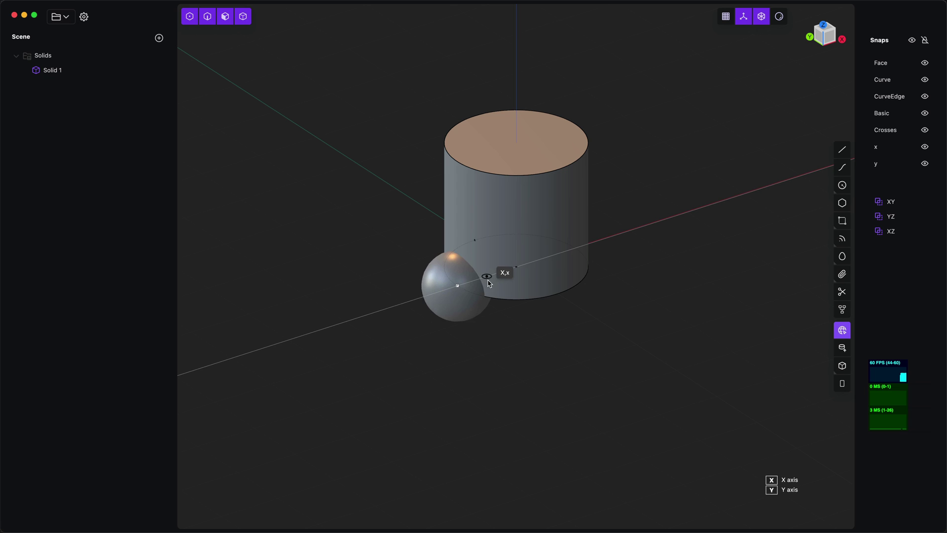
left_click(401, 299)
Unite the sphere and the cylinder into a single solid with a Boolean operation
middle_click_drag(596, 395, 561, 403)
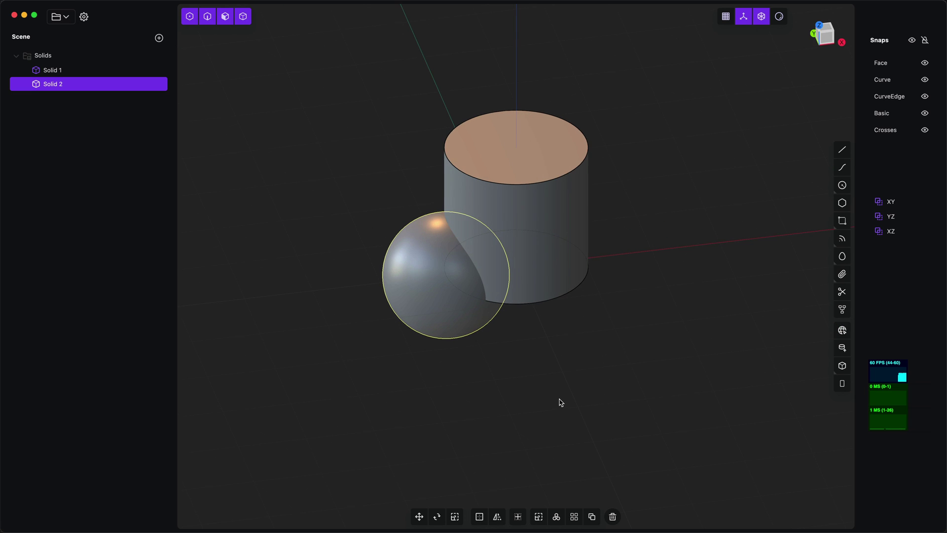
left_click(556, 247, "shift")
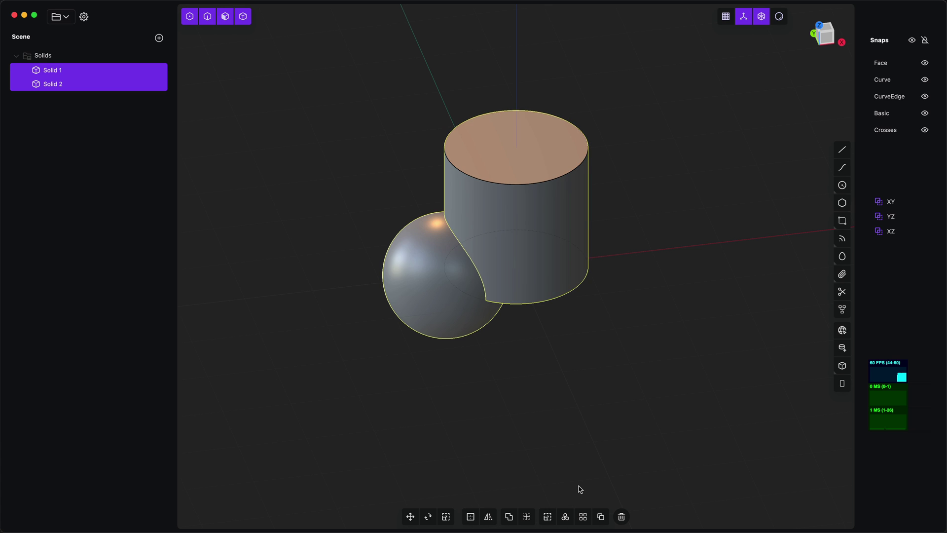
key("q")
right_click(574, 446)
Fillet the intersection edge between the sphere and the cylinder's side
left_click(482, 283)
key("b")
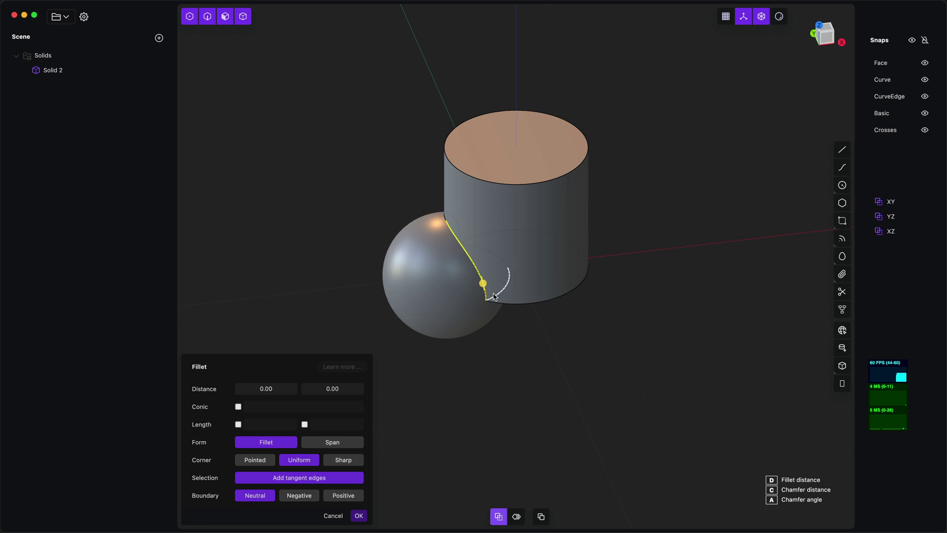
left_click_drag(493, 296, 521, 317)
key("Return")
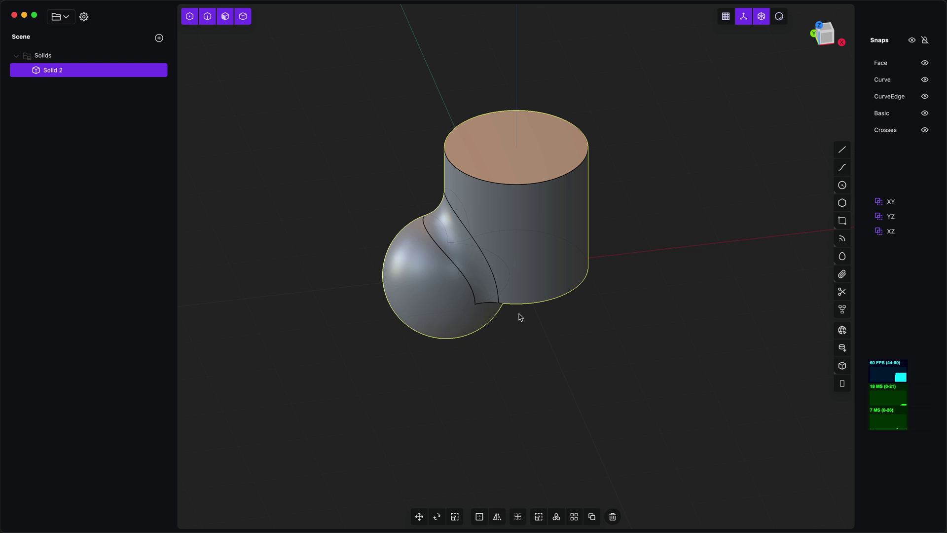
Try to offset the spherical face of the united solid
left_click(412, 302)
key("o")
mouse_move(412, 298)
left_mouse_down()
mouse_move(387, 317)
mouse_move(436, 281)
mouse_move(391, 317)
mouse_move(410, 301)
left_mouse_up()
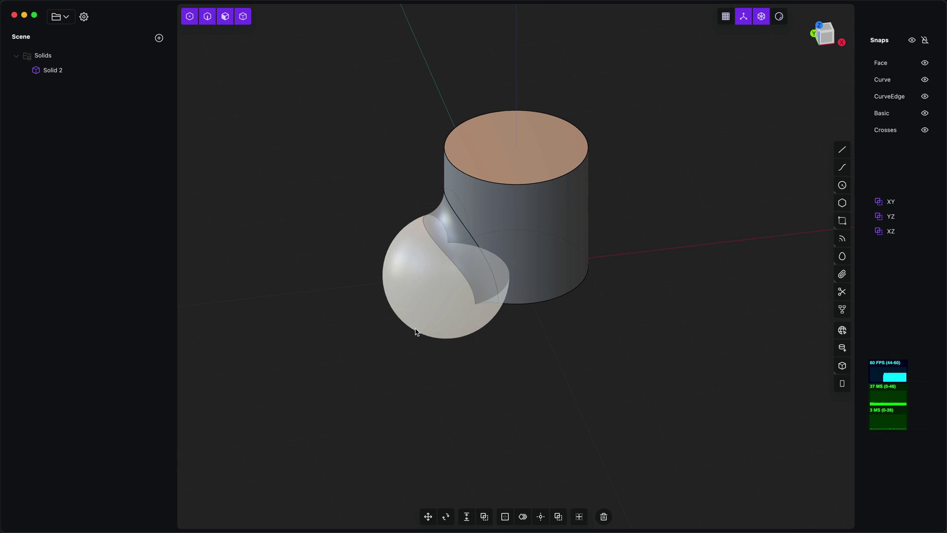
Fillet the edge where the sphere meets the cylinder's bottom face
middle_click_drag(524, 365, 498, 276)
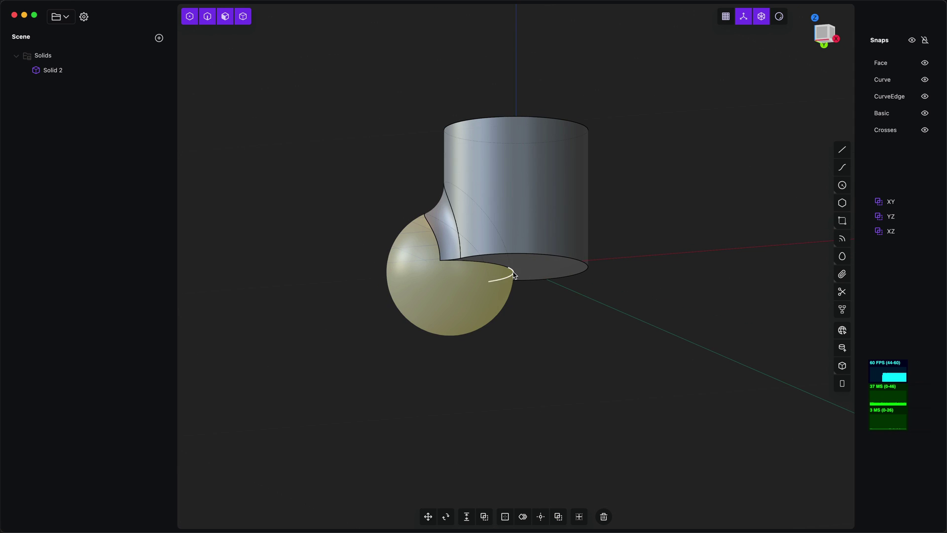
left_click(499, 268)
key("f")
key("Return")
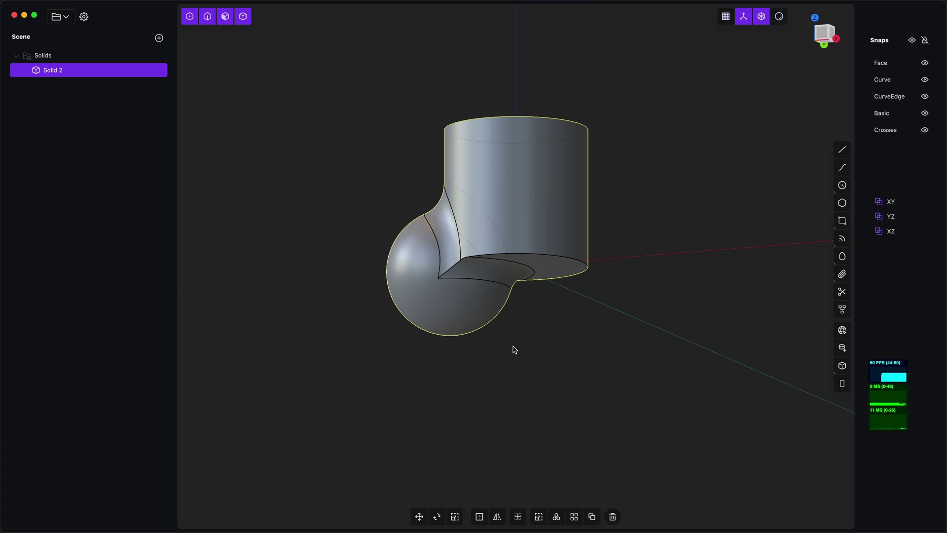
Try to offset the spherical face of the filleted solid by about 0.26
middle_click_drag(513, 348, 516, 377)
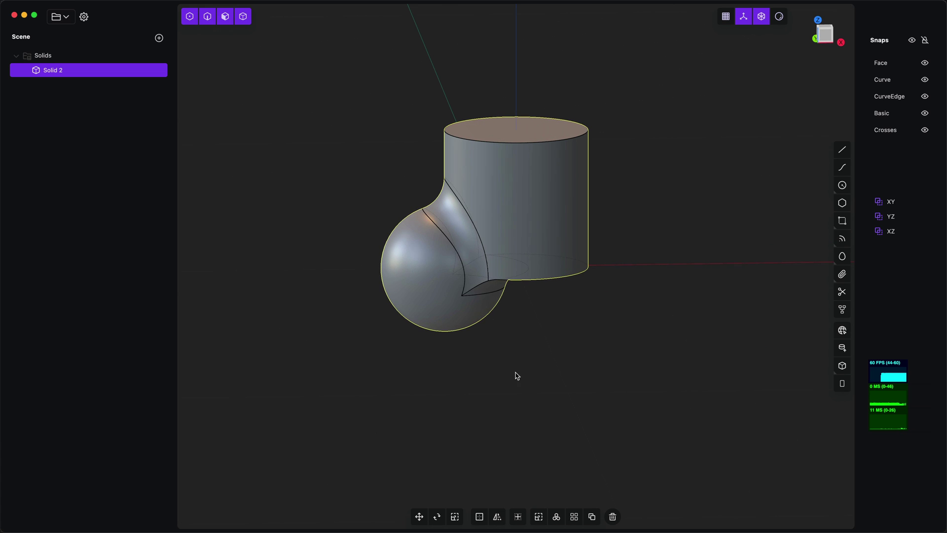
left_click(422, 321)
key("o")
key("d")
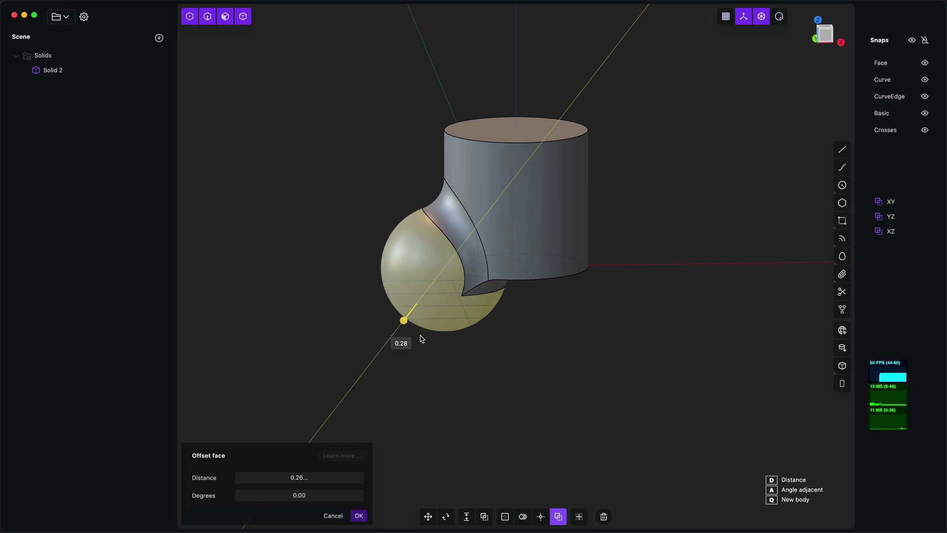
key("Escape")
Try to offset the cylinder's side face outward by about 0.30
left_click(570, 230)
key("o")
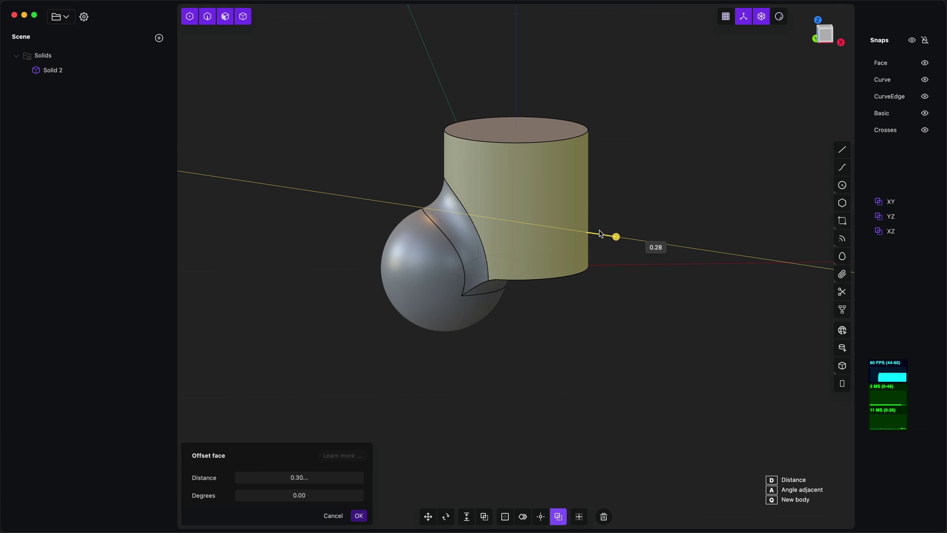
left_click_drag(612, 234, 599, 232)
key("Return")
Fillet the circular edge around the cylinder's top face
left_click(579, 141)
key("f")
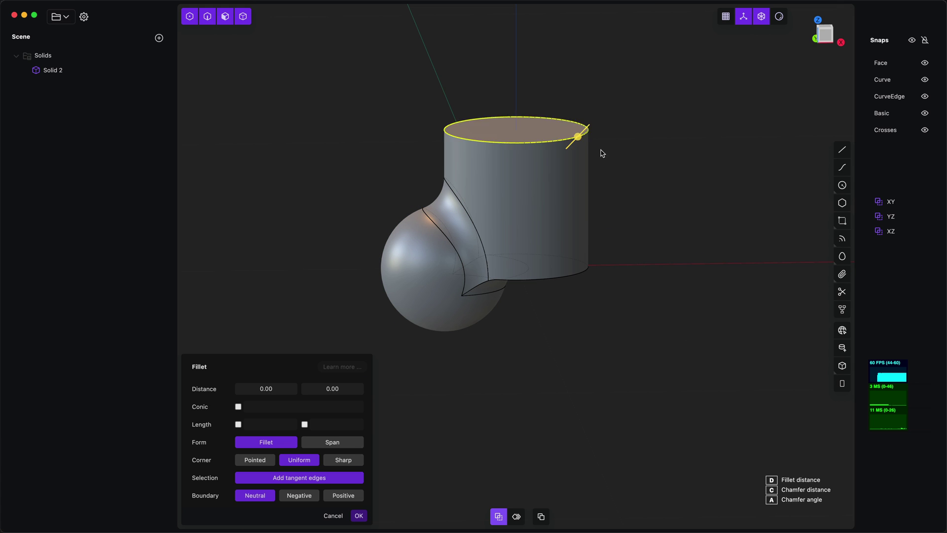
left_click_drag(575, 135, 584, 131)
key("Return")
Try to offset the flat top face of the cylinder
middle_click_drag(527, 130, 521, 169)
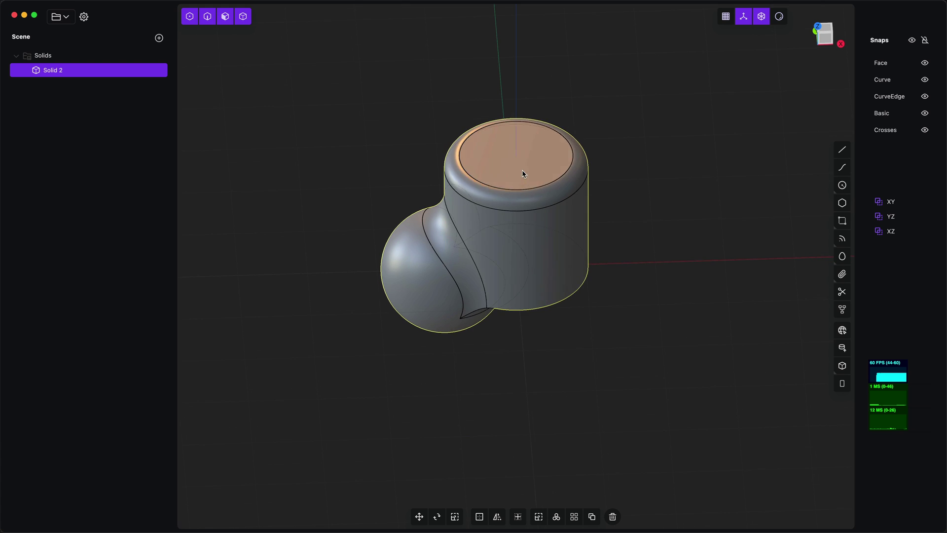
left_click(511, 157)
key("o")
key("Escape")
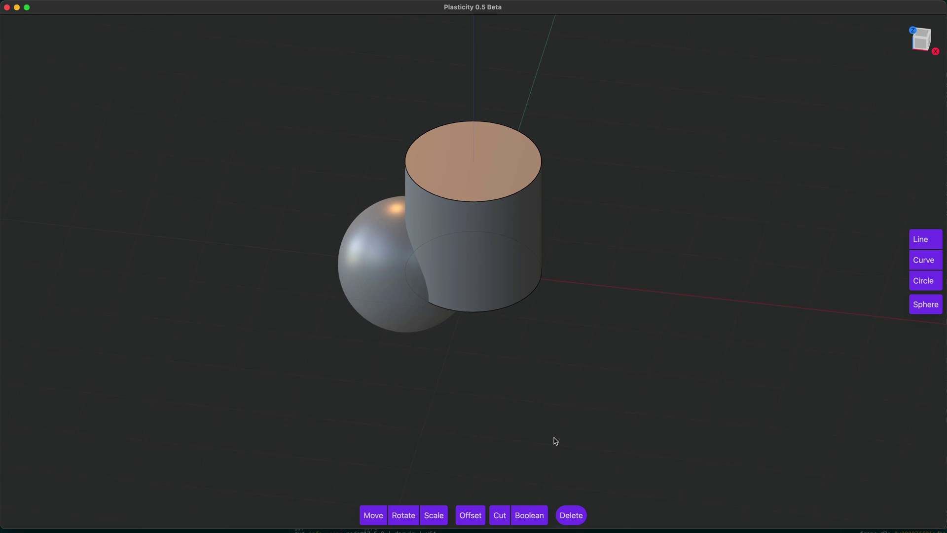
middle_click_drag(556, 440, 593, 424)
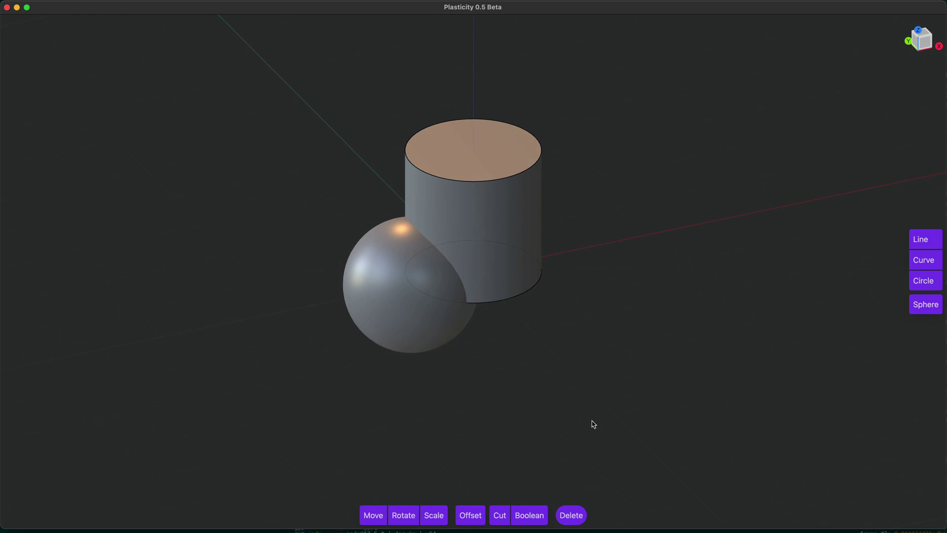
Unite the sphere and the cylinder into one solid with a Boolean operation
left_click(405, 329)
left_click(524, 172, "shift")
key("b")
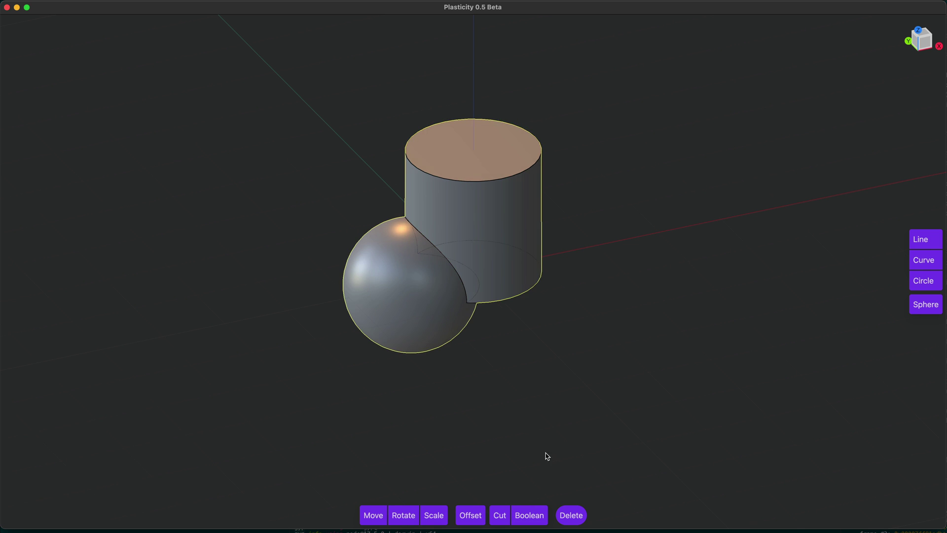
Fillet the edge where the sphere meets the cylinder's side face by about 0.44
middle_click_drag(545, 454, 525, 438)
left_click(449, 271)
key("f")
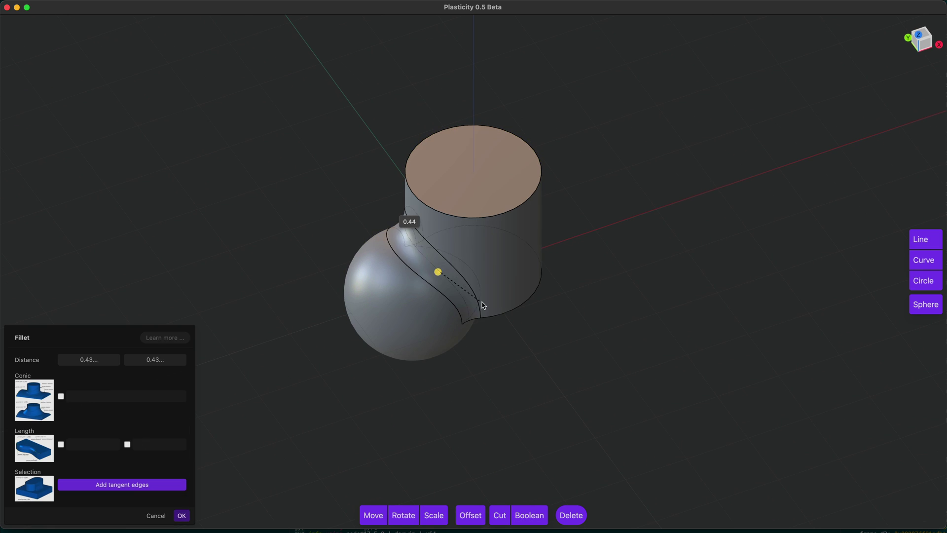
left_click(493, 306)
Try to offset the spherical face of the united solid outward by about 0.91
middle_click_drag(452, 383, 438, 352)
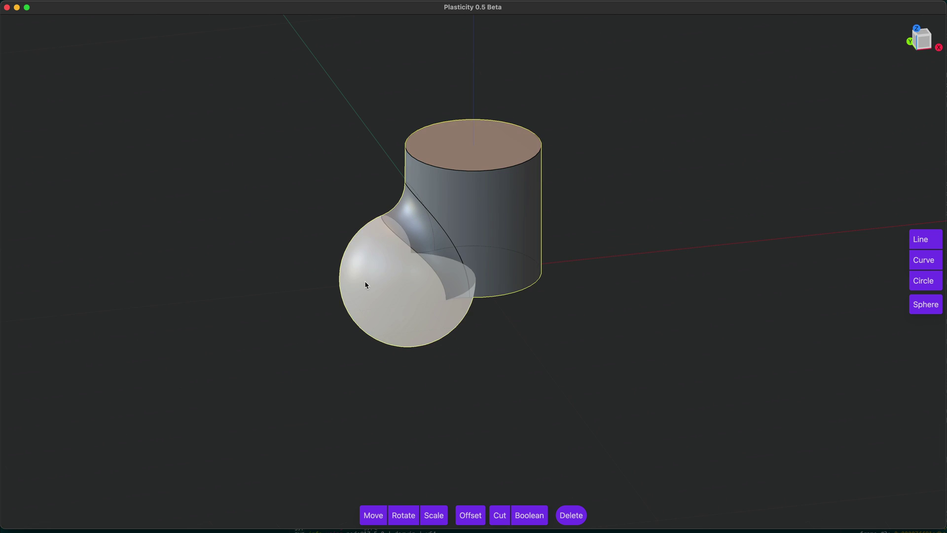
left_click(366, 283)
key("o")
left_click_drag(366, 284, 330, 259)
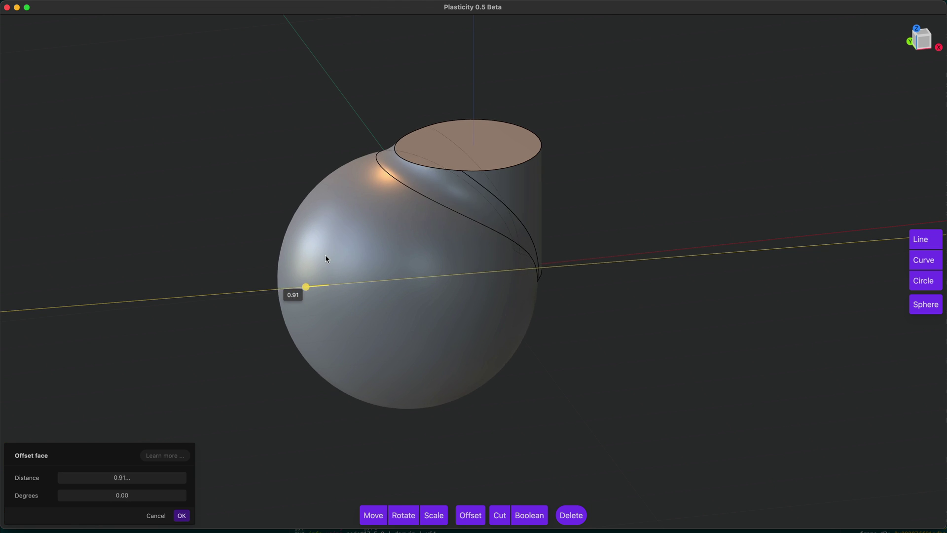
left_click_drag(326, 255, 346, 265)
key("Escape")
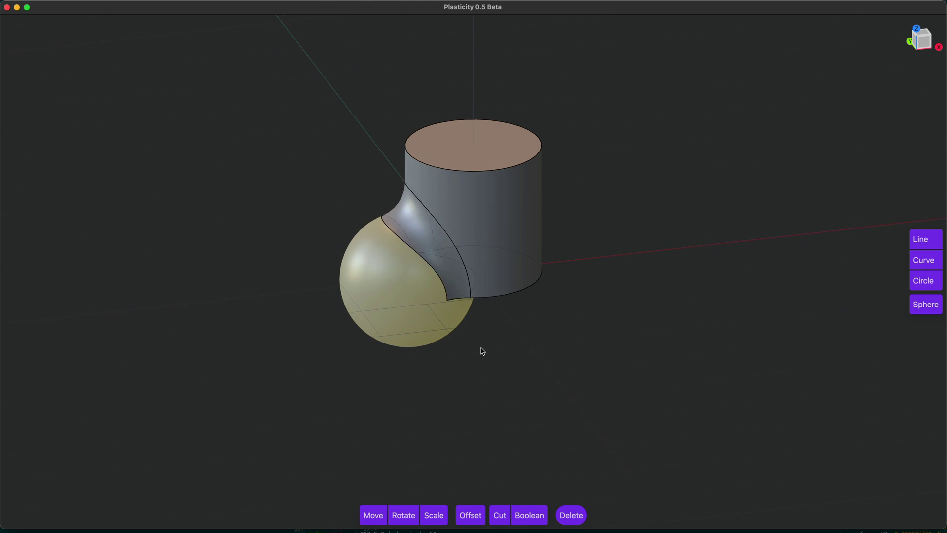
Fillet the edge where the sphere meets the cylinder's flat bottom face by about 0.26
middle_click_drag(482, 351, 453, 279)
left_click(468, 268)
key("b")
left_click(515, 327)
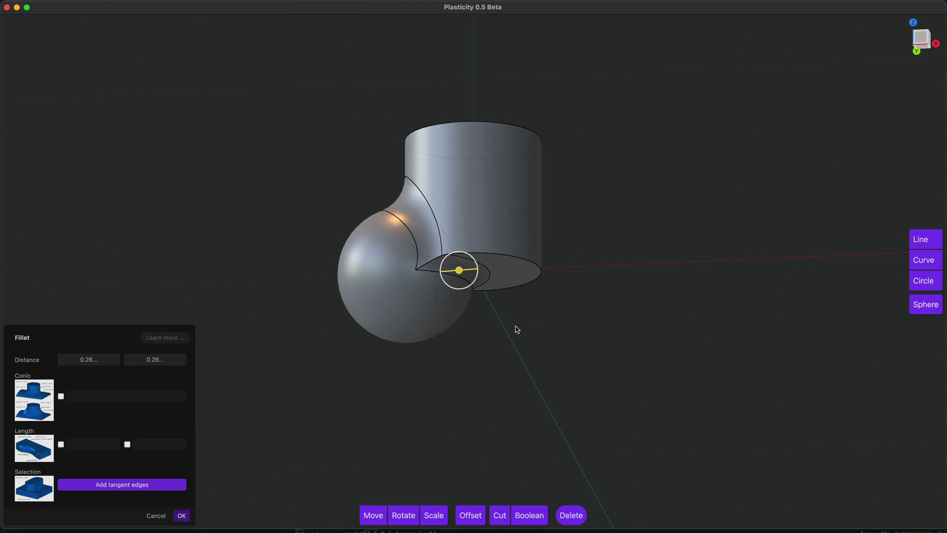
Try to offset the spherical face inward by about 0.38
key("Escape")
key("o")
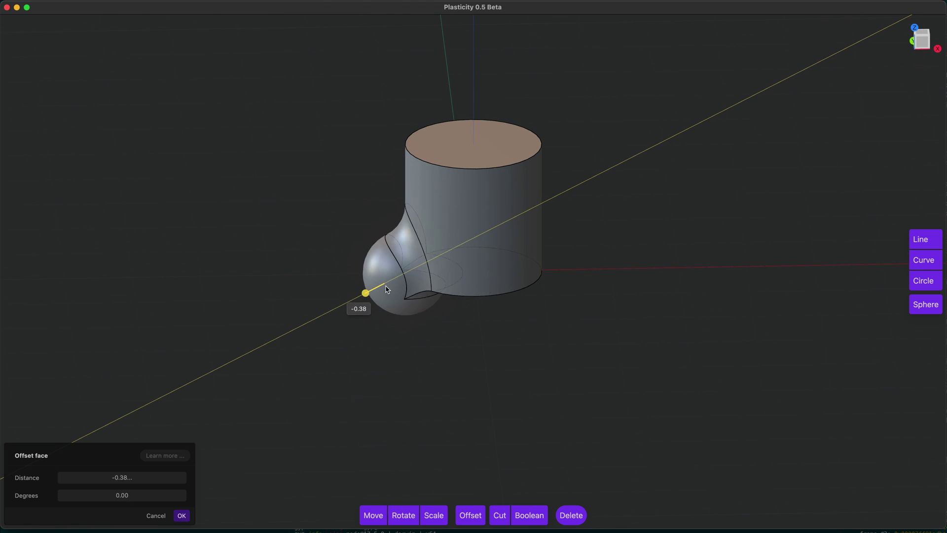
key("Escape")
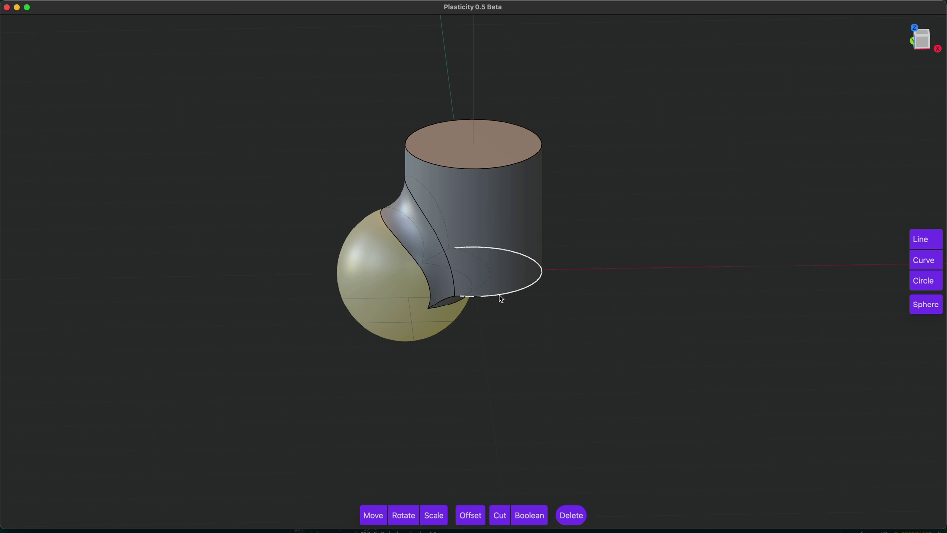
Fillet the circular edge around the cylinder's bottom face
left_click(500, 297)
key("f")
key("Escape")
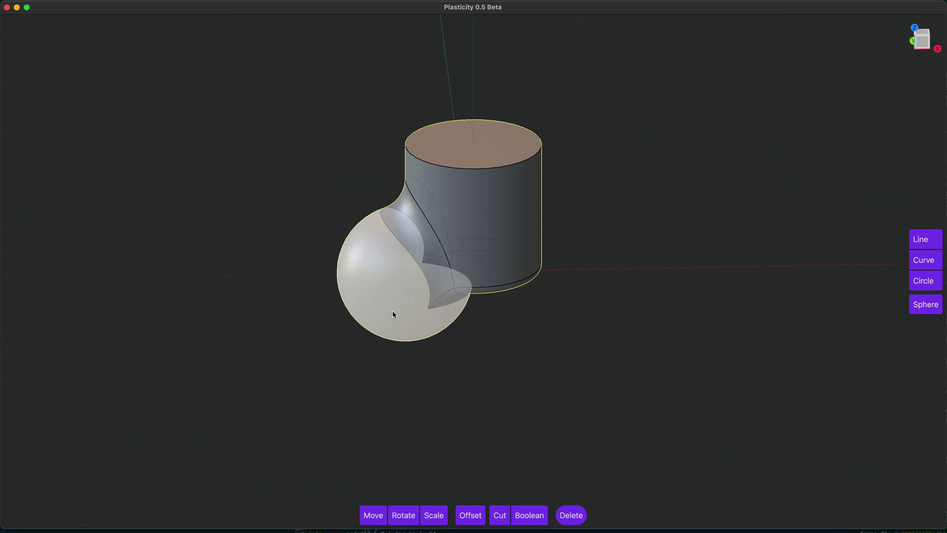
Try to offset the spherical face inward by about 0.14
left_click(393, 317)
key("o")
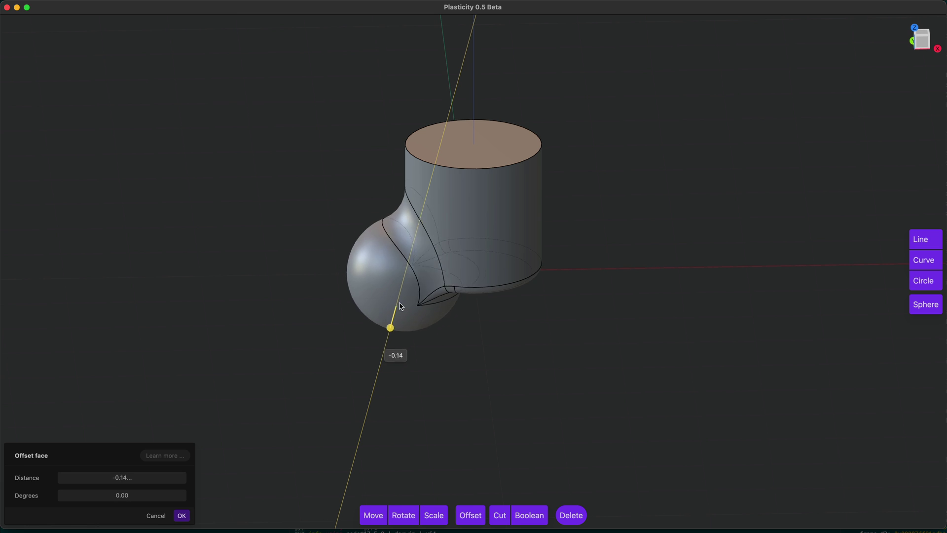
key("Escape")
Fillet the circular edge around the cylinder's top face by about 0.21
left_click(502, 167)
key("f")
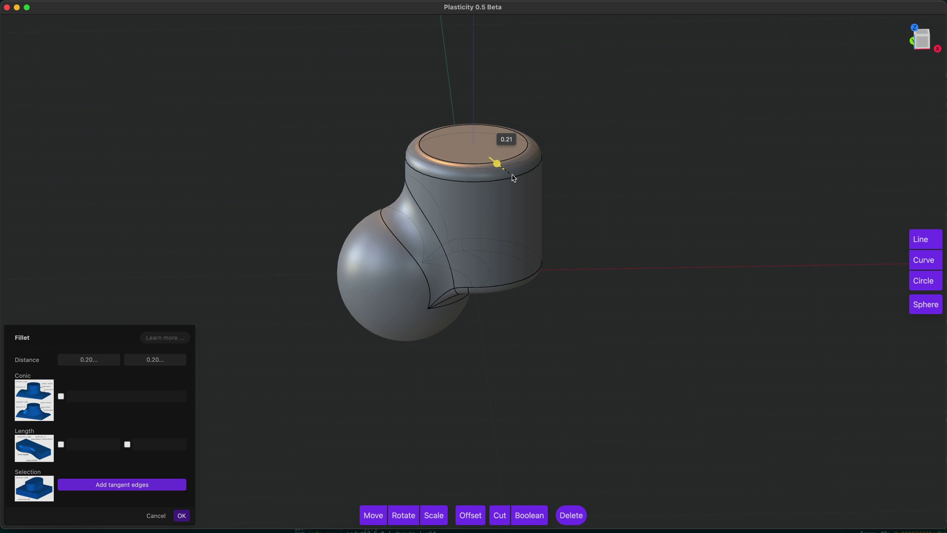
left_click(495, 161)
key("Escape")
key("o")
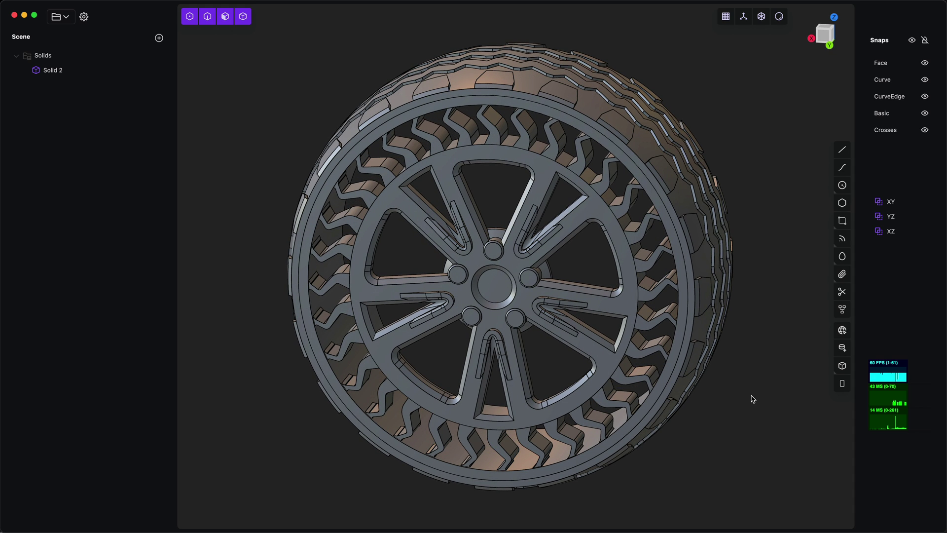
Select the whole wheel solid and examine its tread and spokes
middle_click_drag(747, 405, 727, 421)
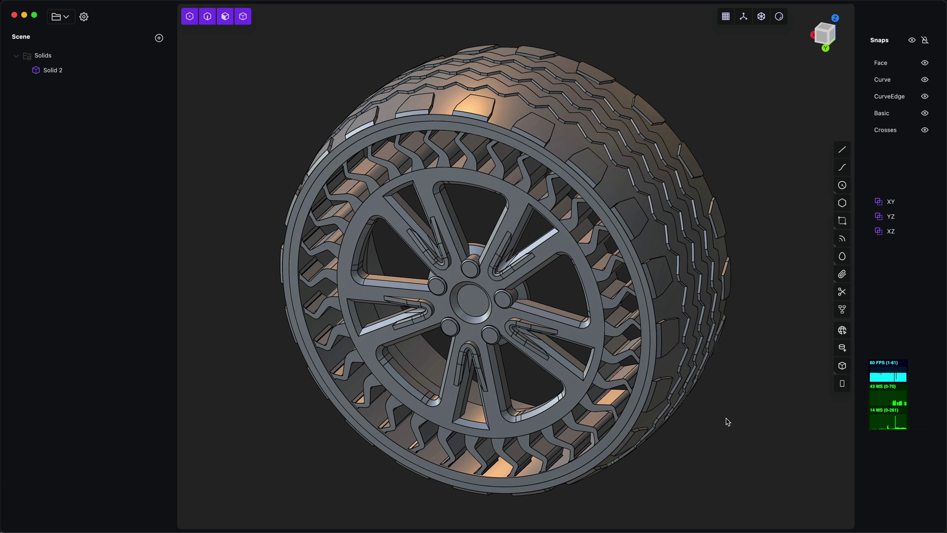
left_click(541, 112)
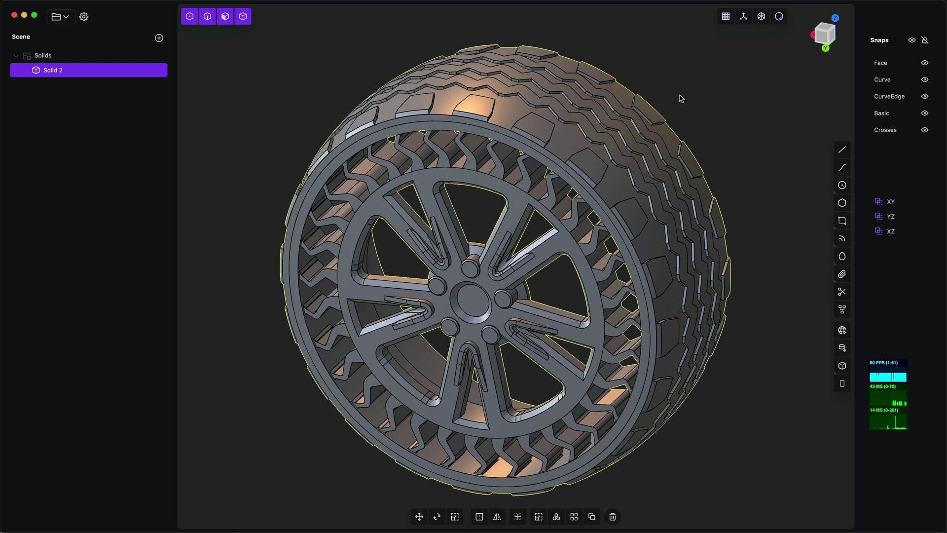
middle_click_drag(680, 96, 685, 93, "shift")
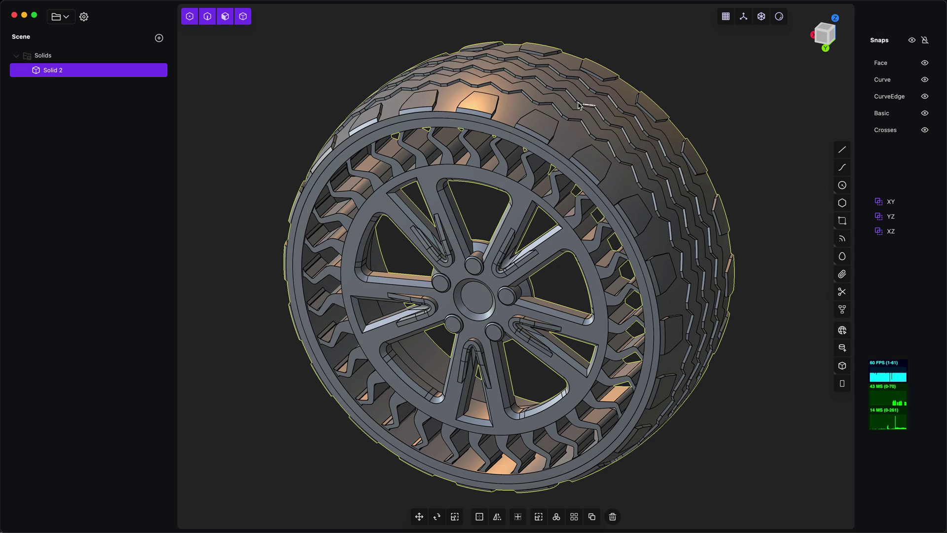
Try to fillet one edge segment of the wheel's zigzag tread groove by about 0.12
middle_click_drag(538, 113, 540, 193)
scroll(552, 117, "up", 5)
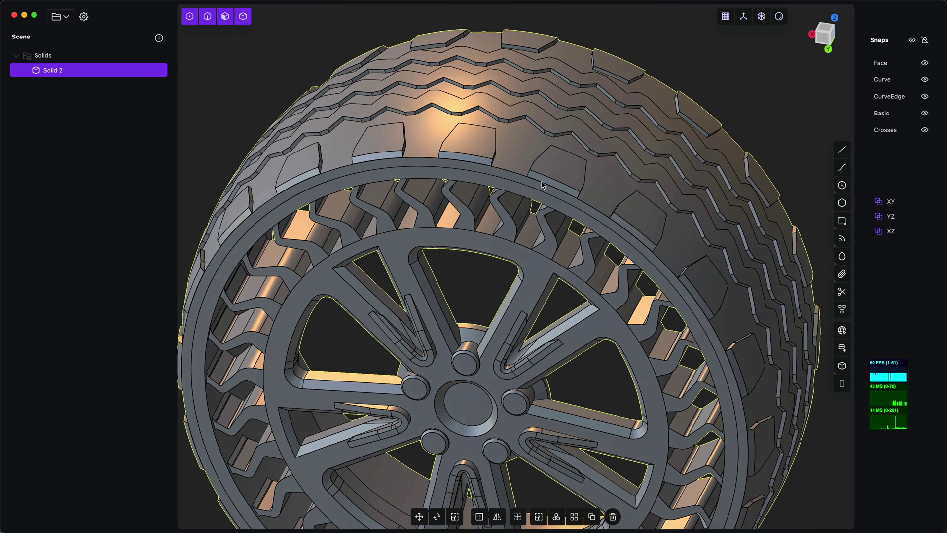
left_click(534, 123)
key("b")
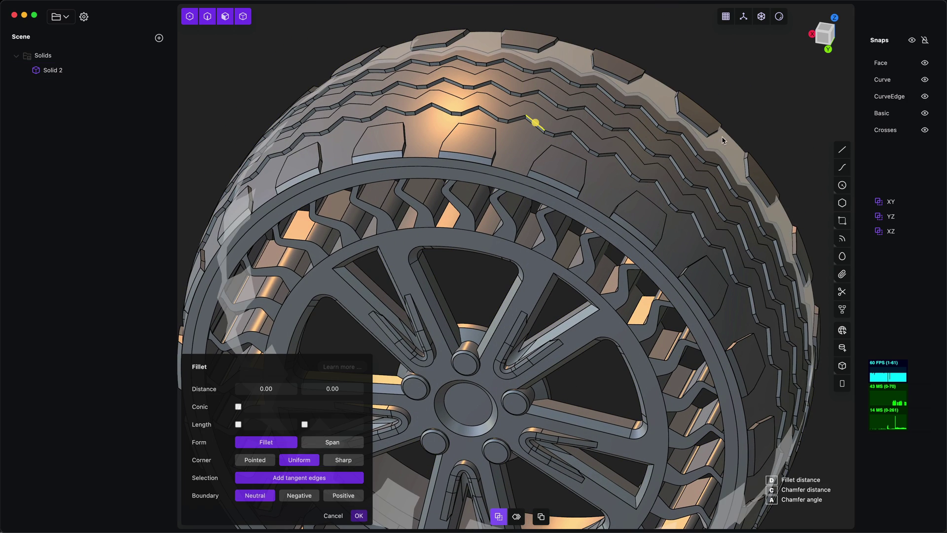
key("d")
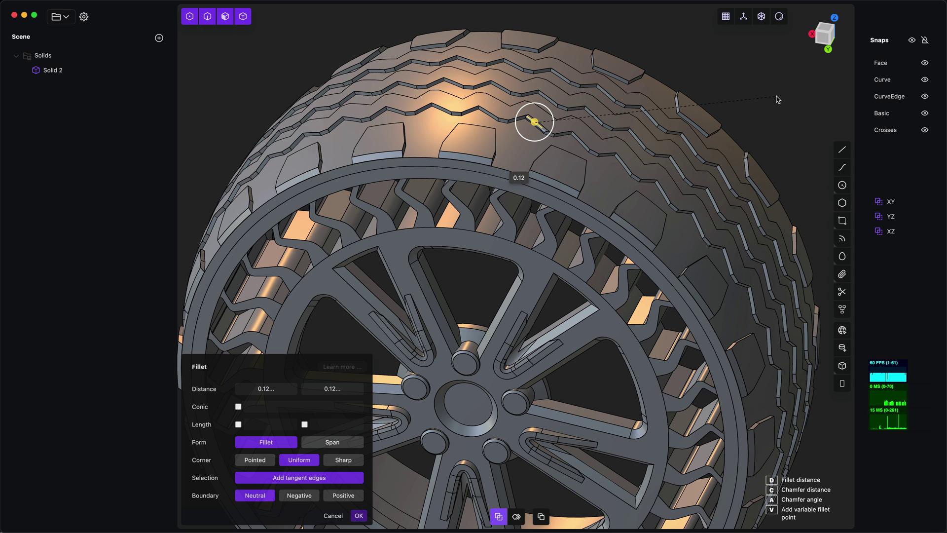
key("Escape")
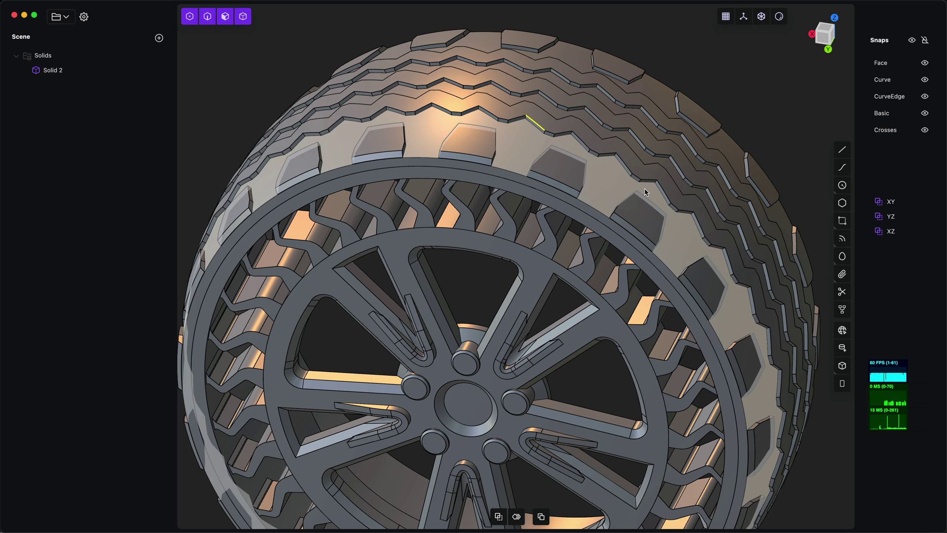
Try to fillet another zigzag tread edge segment on the wheel by 0.30
left_click(621, 166)
key("f")
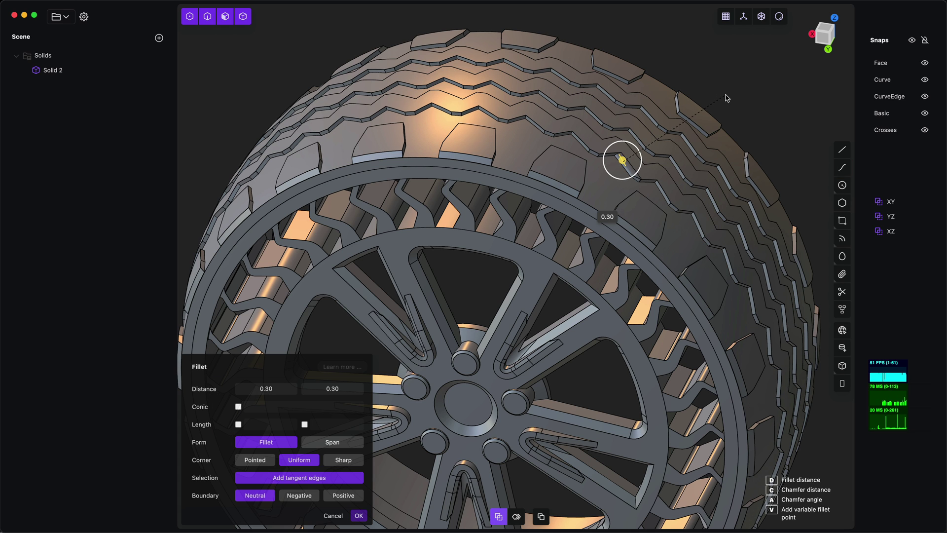
key("Return")
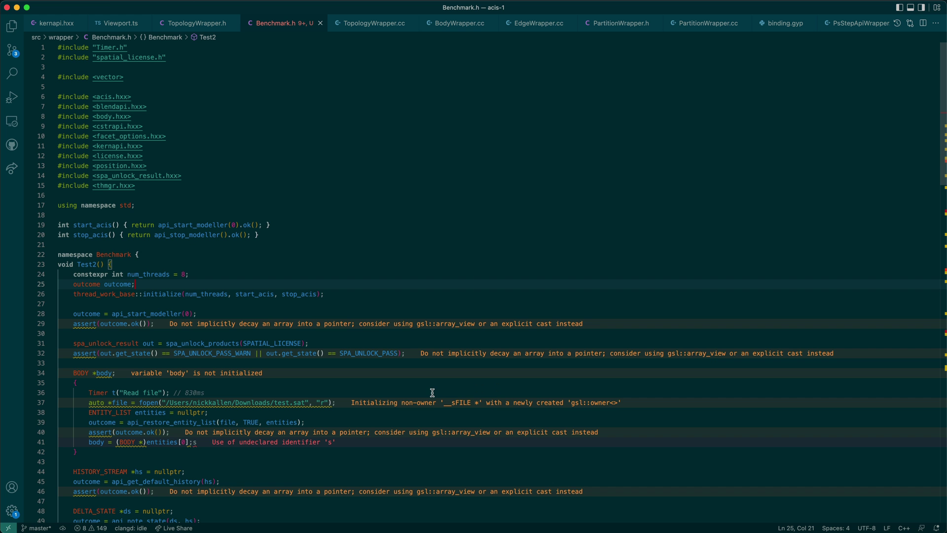
Switch to the code editor and read the Test2 function in Benchmark.h, from the ACIS setup and file reading through to the blending loop
scroll(423, 387, "down", 5)
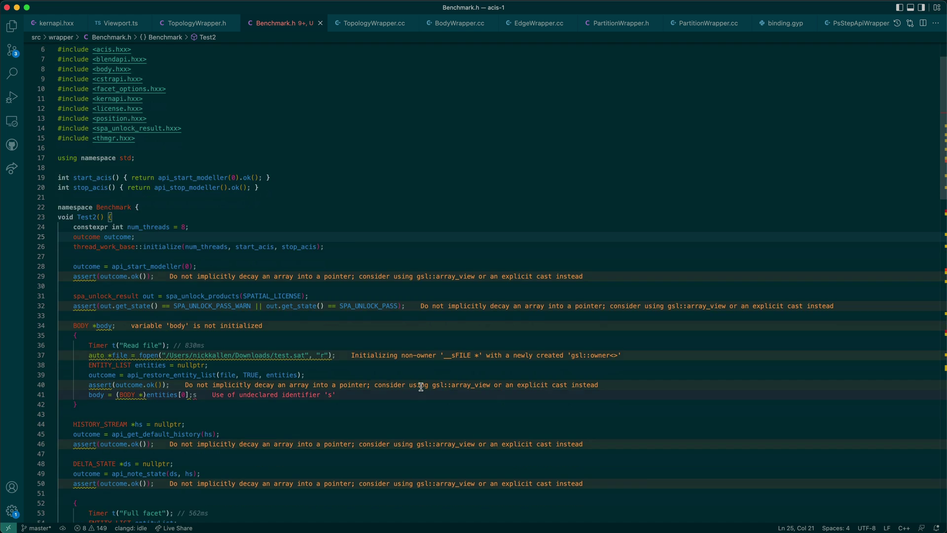
scroll(419, 387, "up", 5)
scroll(316, 386, "down", 5)
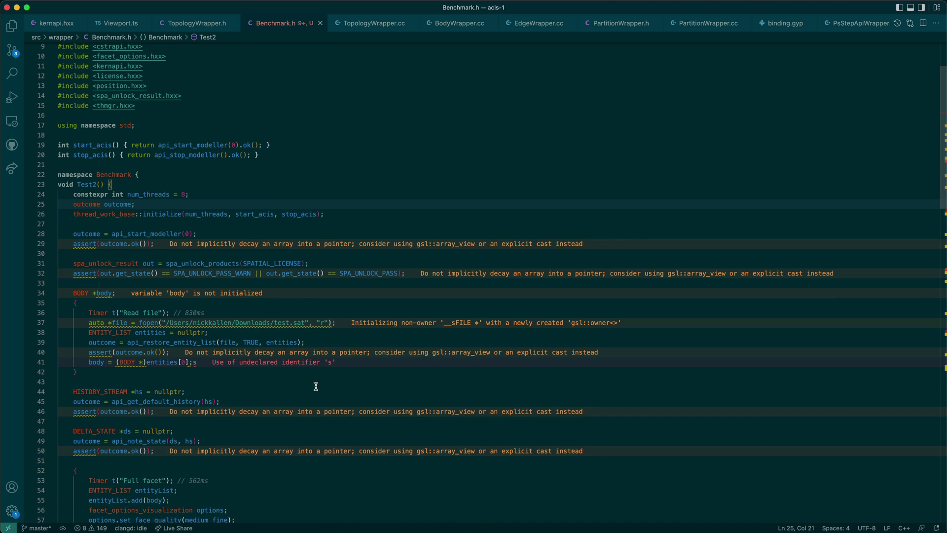
scroll(316, 386, "down", 3)
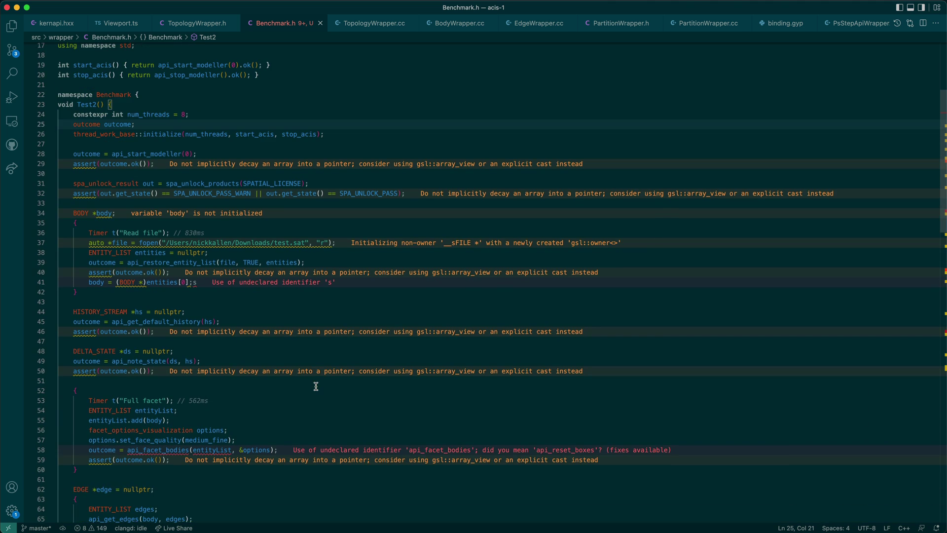
scroll(317, 385, "down", 1)
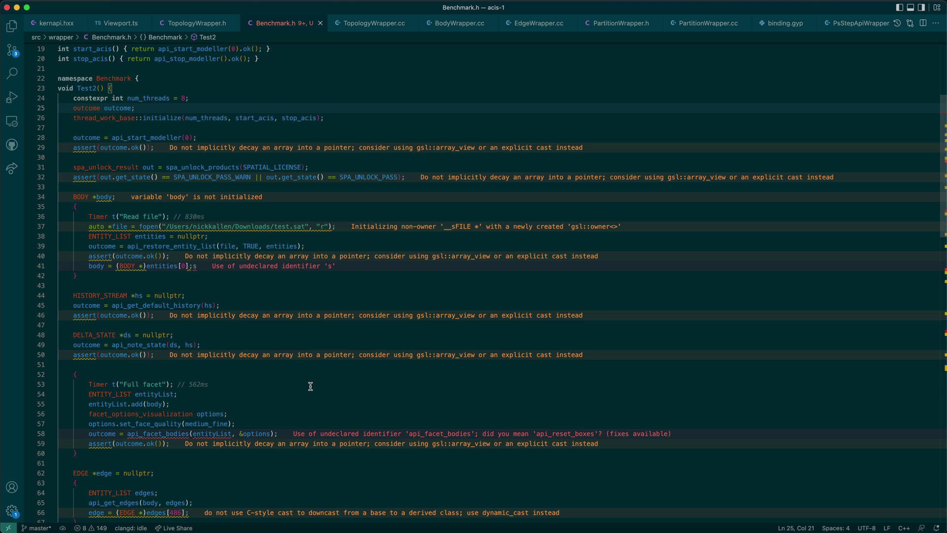
scroll(310, 386, "down", 2)
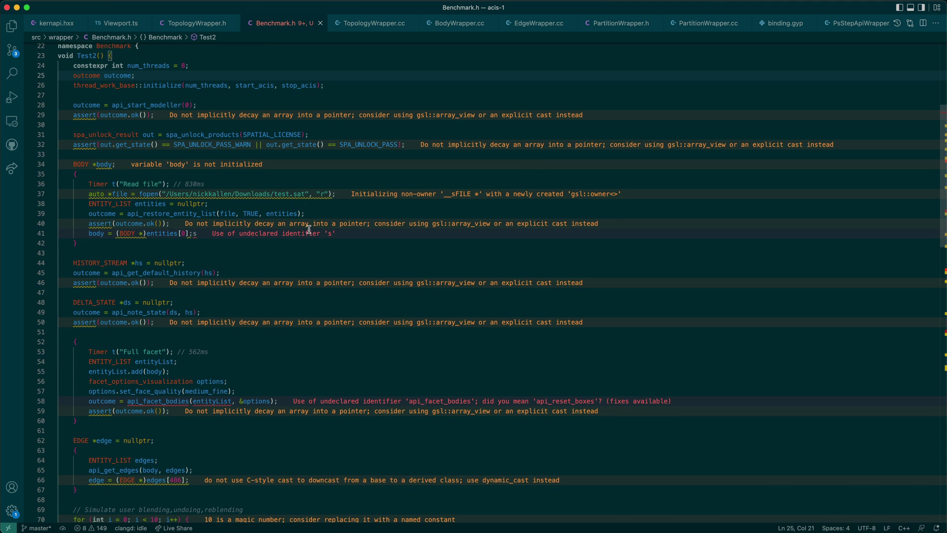
scroll(189, 282, "down", 3)
scroll(182, 296, "down", 5)
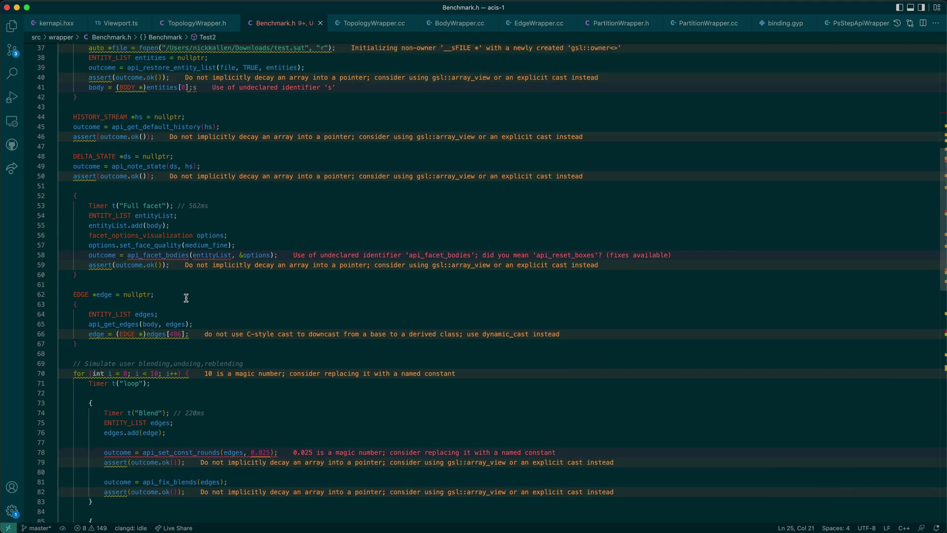
scroll(186, 298, "down", 12)
scroll(163, 247, "up", 1)
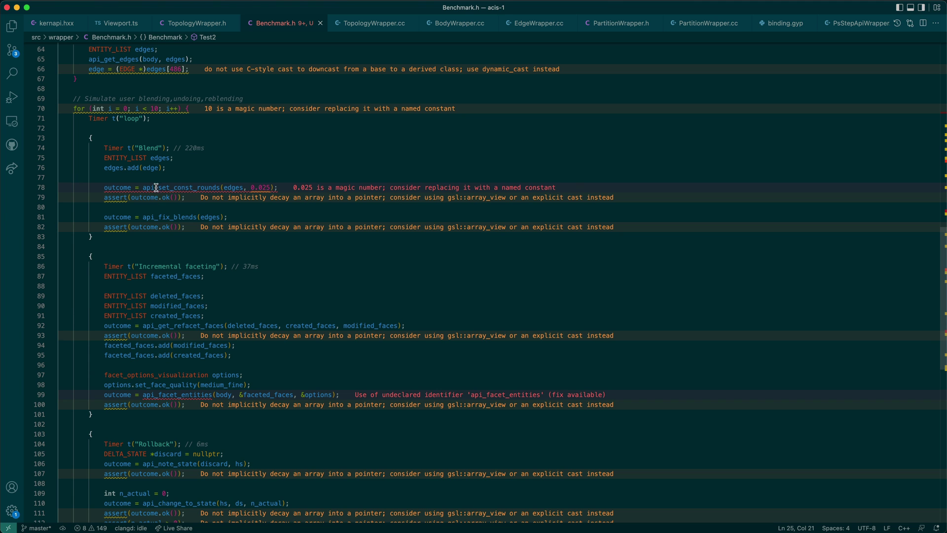
Highlight the Blend and Incremental faceting timer blocks inside the loop for review
left_click_drag(134, 150, 213, 234)
left_click(242, 228)
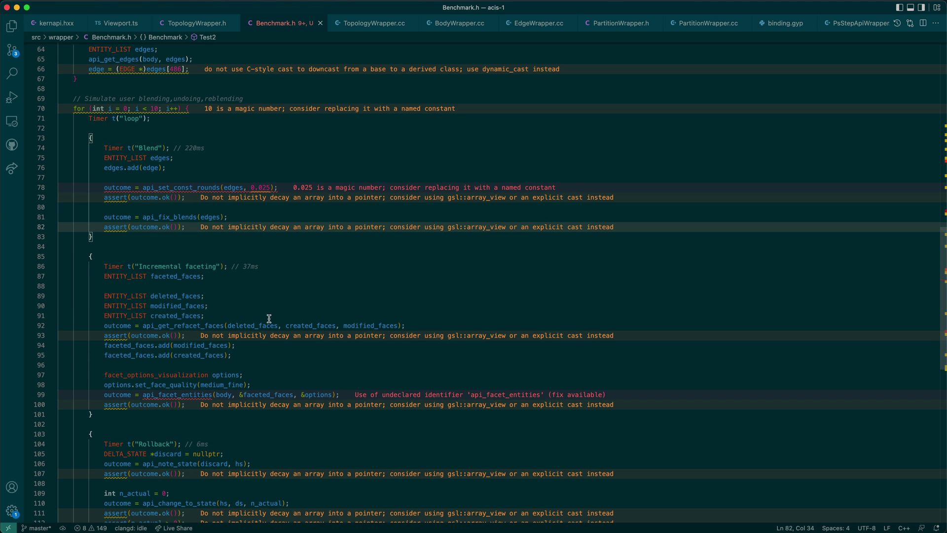
scroll(268, 318, "down", 3)
left_click_drag(92, 207, 185, 355)
scroll(239, 365, "down", 1)
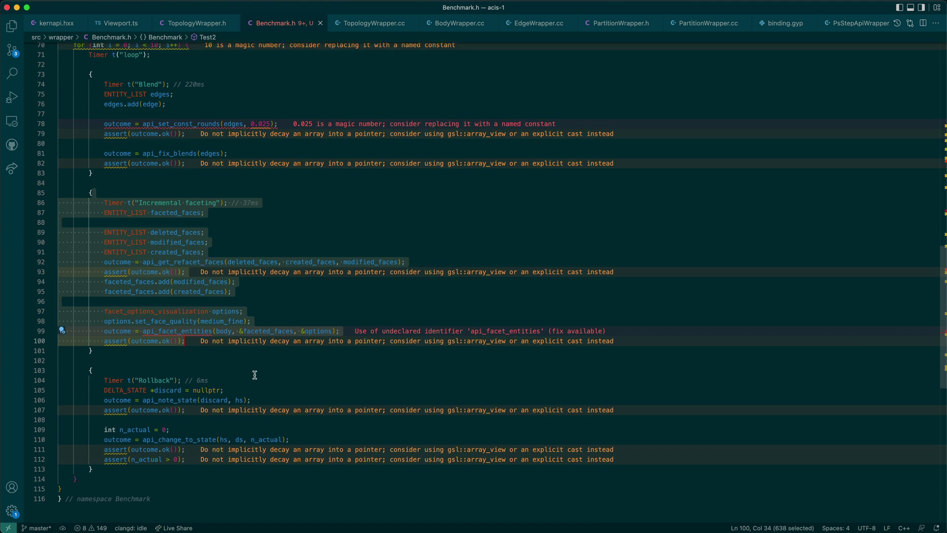
Highlight the Rollback timer block for review and return to the Blend block at the start of the loop
scroll(254, 375, "down", 2)
left_click_drag(95, 337, 194, 435)
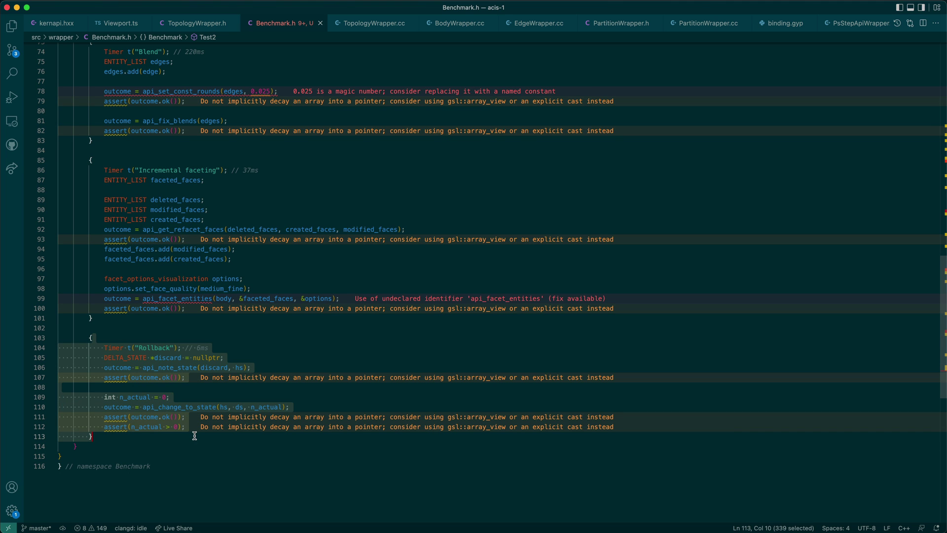
scroll(194, 435, "up", 1)
scroll(194, 435, "up", 5)
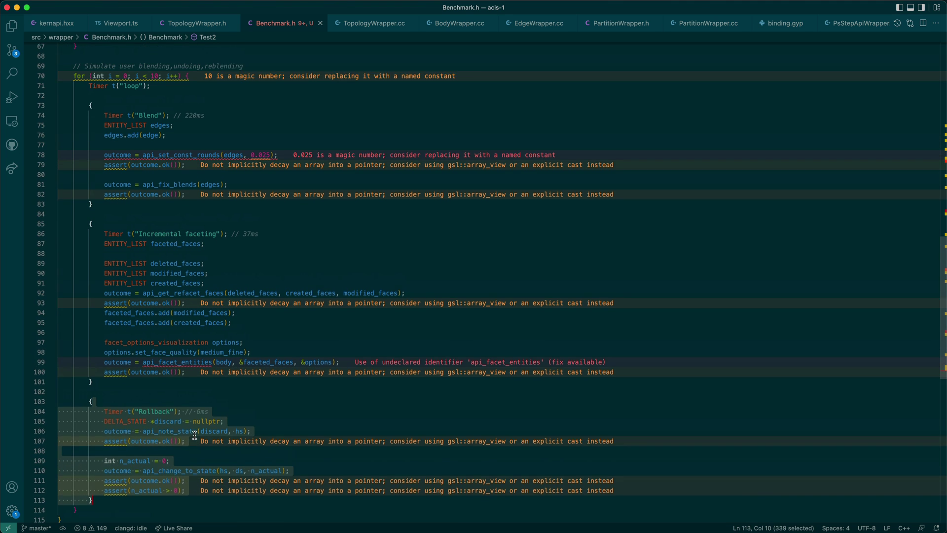
left_click_drag(89, 141, 159, 142)
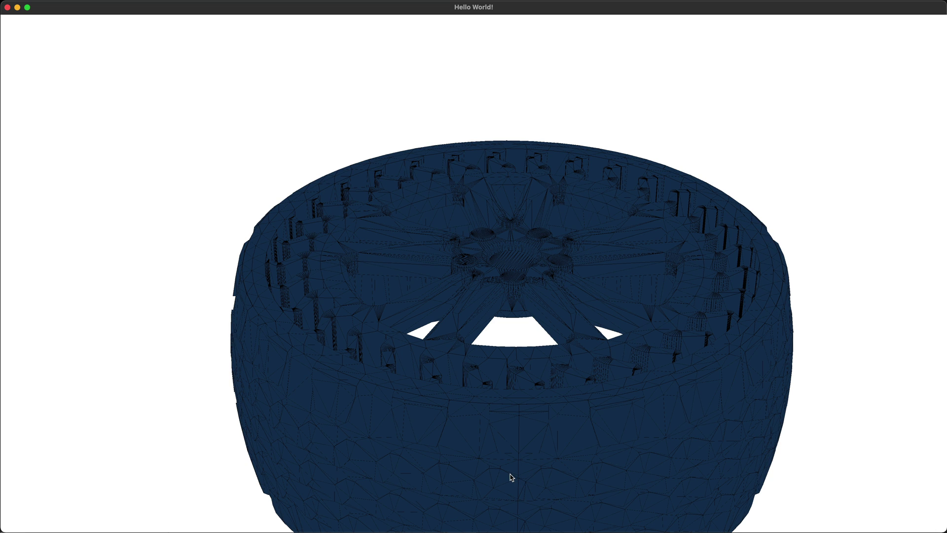
Switch to the Hello World viewer and examine the wheel mesh and its zigzag tread strip
left_click(510, 473)
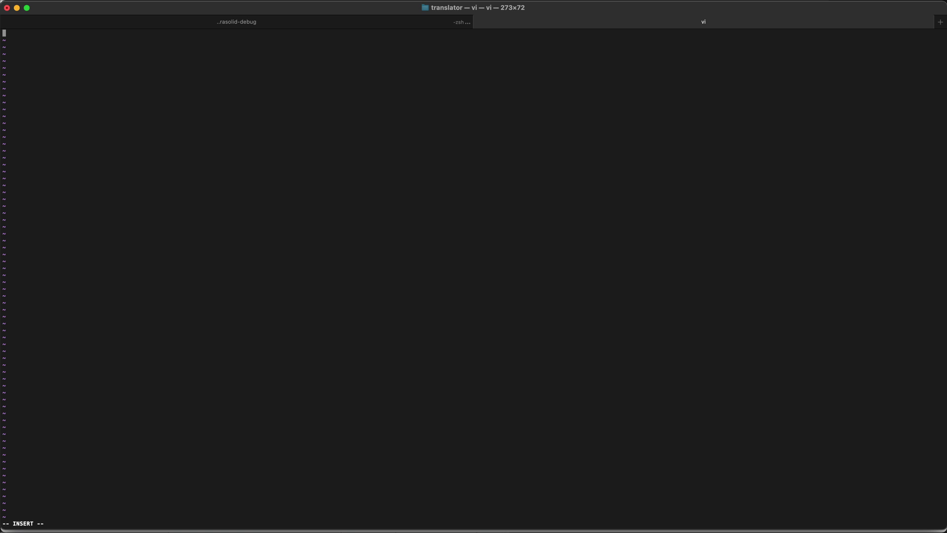
Switch to vi in the terminal and write the heading "GOAL:" and the line "Interactive framerate: i.e.,"
type("GOAL:")
key("Return")
key("Return")
type("Interactive framerate: i.e.,")
key("Return")
key("Return")
Write the line "30fps = 15ms calculation + 25ms for faceting." under the framerate goal
type("30fps = 15ms")
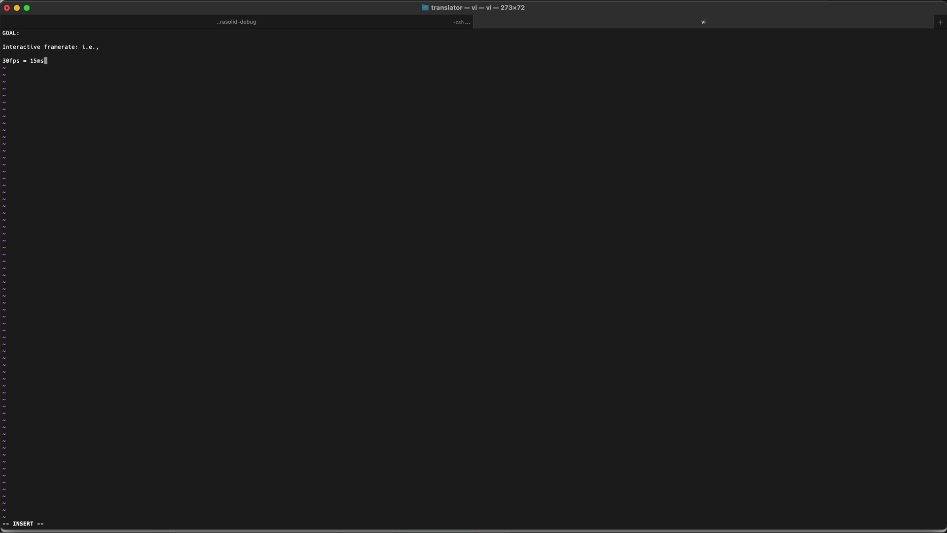
type(" calculation + 25")
type("ms for faeting")
key("BackSpace")
key("BackSpace")
key("BackSpace")
key("BackSpace")
key("BackSpace")
type("ceting.")
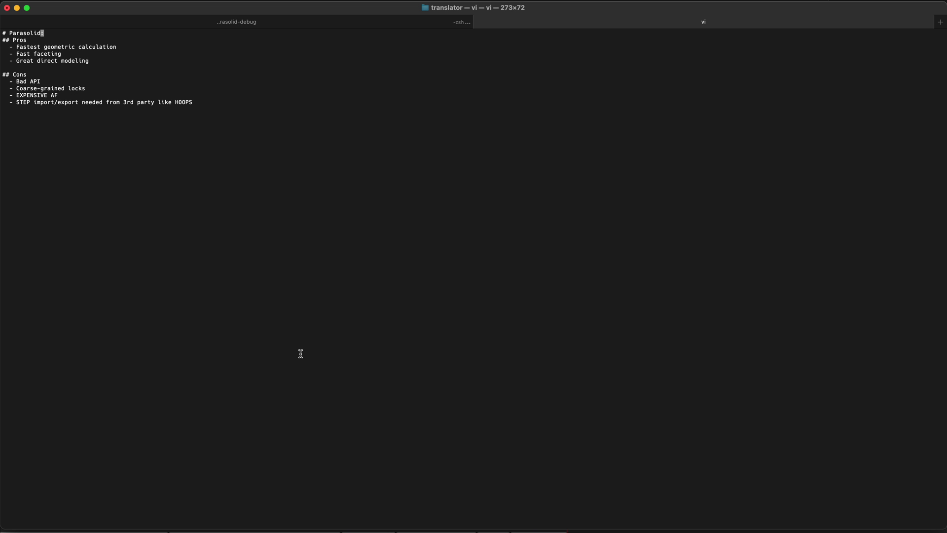
Read the Parasolid notes line by line, covering its pros and cons
key("j")
key("j")
key("j")
key("j")
key("Down")
key("Down")
key("Down")
Read through the pros and cons noted for ACIS and C3D
key("Down")
key("Down")
key("Down")
key("Up")
key("Left")
key("Left")
key("Left")
key("Left")
key("Left")
key("Left")
key("Left")
key("Left")
key("Left")
key("Left")
key("Left")
key("Down")
key("Down")
key("Down")
key("Down")
key("Down")
key("Down")
key("Down")
key("Down")
key("Down")
key("Down")
key("Down")
key("Down")
key("Down")
key("Down")
key("Down")
key("Down")
key("Down")
key("Down")
key("Down")
key("Down")
key("Down")
key("Down")
key("Down")
key("Down")
key("Down")
key("Down")
key("Down")
key("Down")
key("Down")
key("Down")
key("Down")
key("Down")
key("Down")
key("Down")
key("Down")
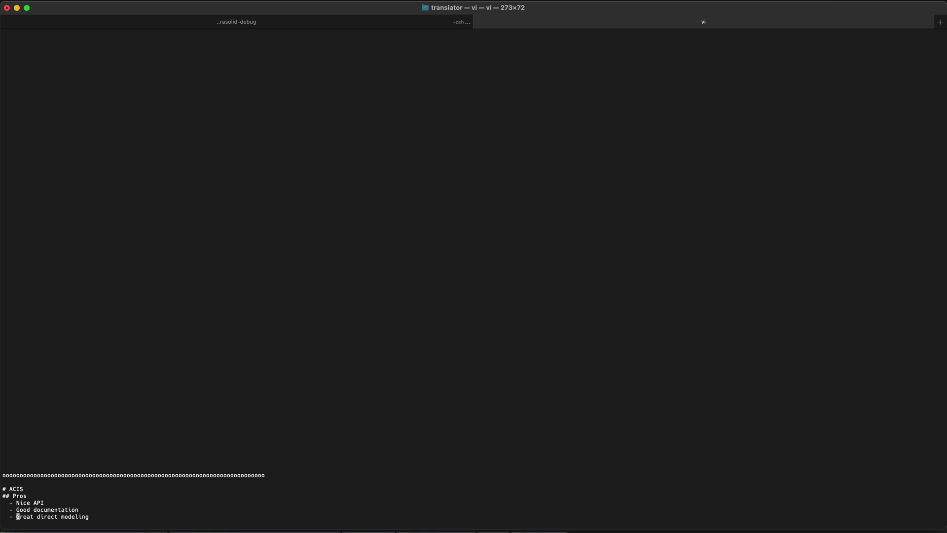
key("Down")
key("Down")
key("Down")
key("Down")
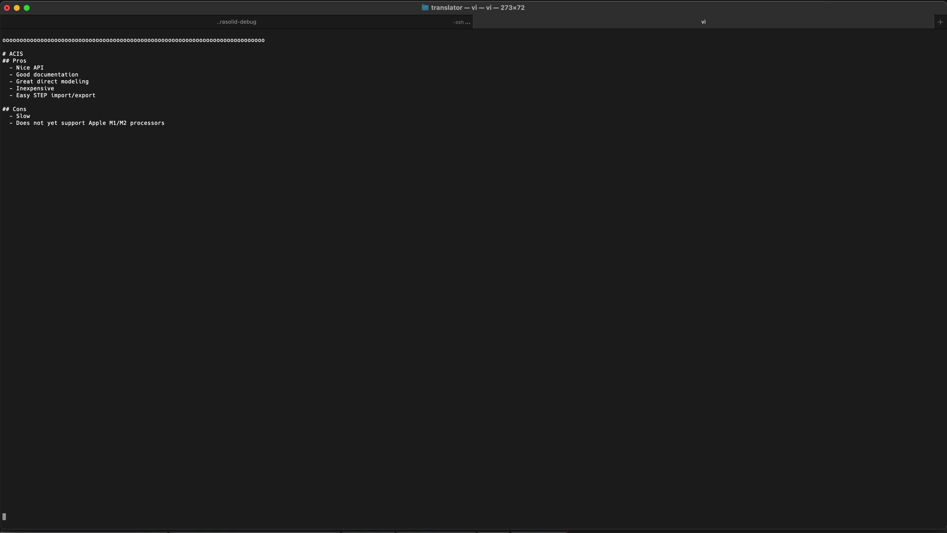
key("Up")
key("Up")
key("Up")
key("Up")
key("Up")
key("Up")
key("Up")
key("Up")
key("Up")
key("Up")
key("Up")
key("Up")
key("Up")
key("Up")
key("Up")
key("Up")
key("Up")
key("Up")
key("Up")
key("Up")
key("Up")
key("Up")
key("Up")
key("Up")
key("Up")
key("Up")
key("Up")
key("Up")
key("Up")
key("Up")
key("Up")
key("Up")
key("Up")
key("Up")
key("Up")
key("Up")
key("Up")
key("Up")
key("Up")
key("Up")
scroll(474, 274, "down", 15)
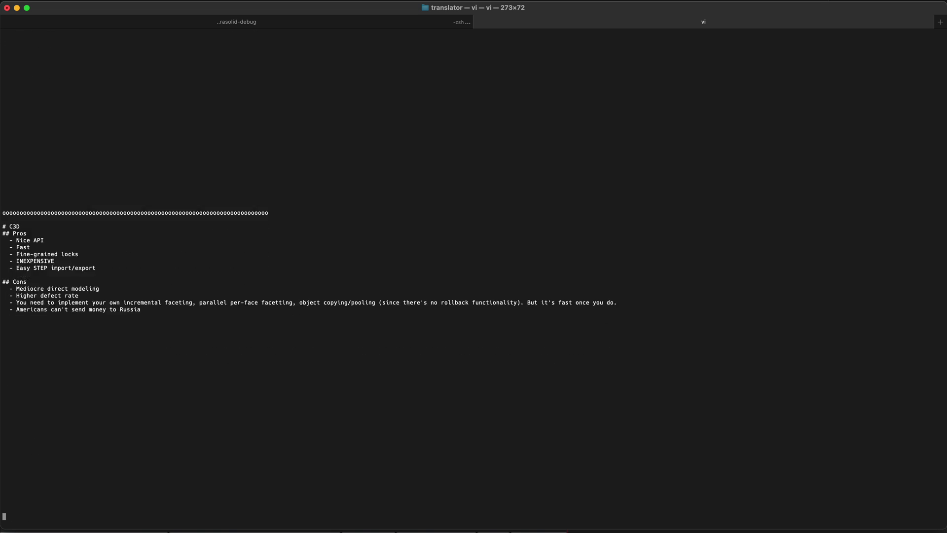
scroll(474, 274, "down", 7)
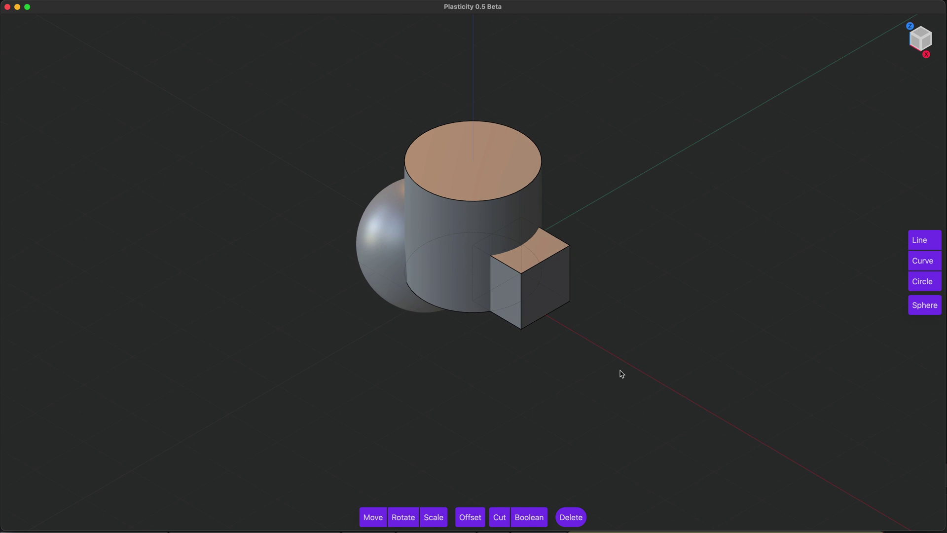
Switch to Plasticity, try a Boolean union of the cylinder and the box, and reload the scene
middle_click_drag(526, 378, 530, 380)
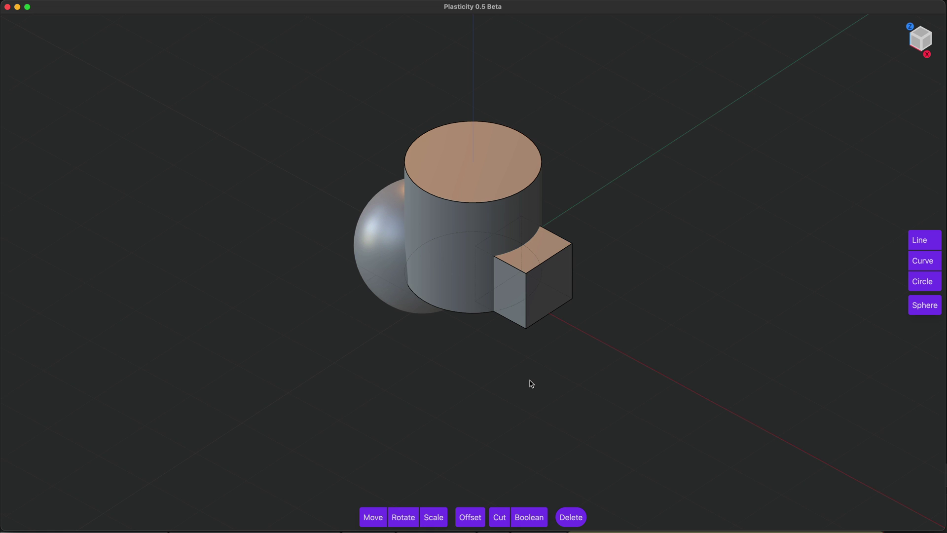
middle_click_drag(470, 387, 488, 372)
middle_click_drag(428, 338, 448, 372, "shift")
left_click(510, 208)
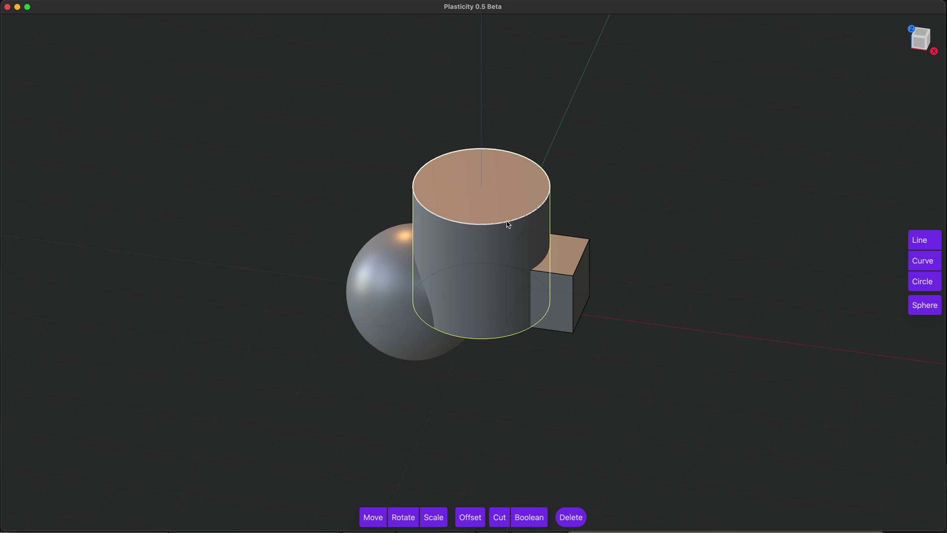
left_click(564, 256)
left_click(510, 208, "shift")
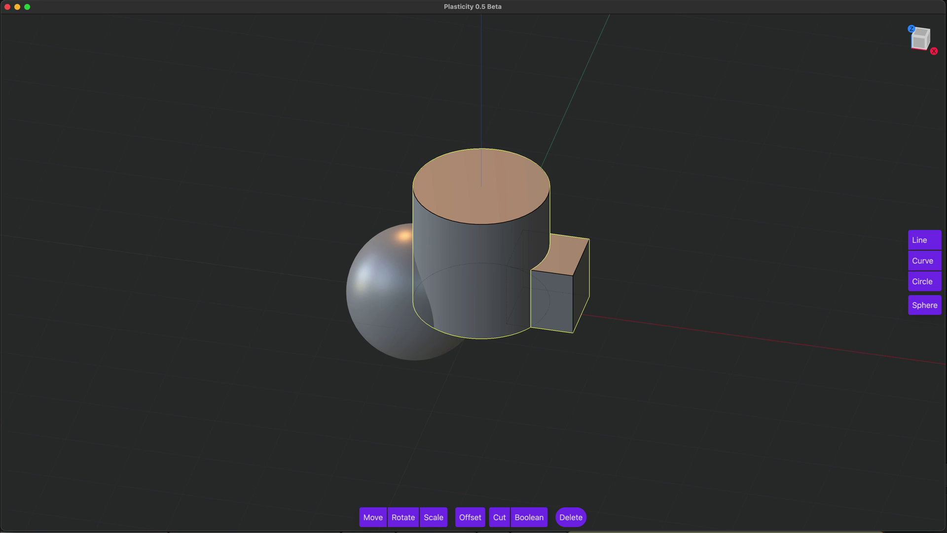
left_click(522, 515)
middle_click_drag(636, 277, 623, 279)
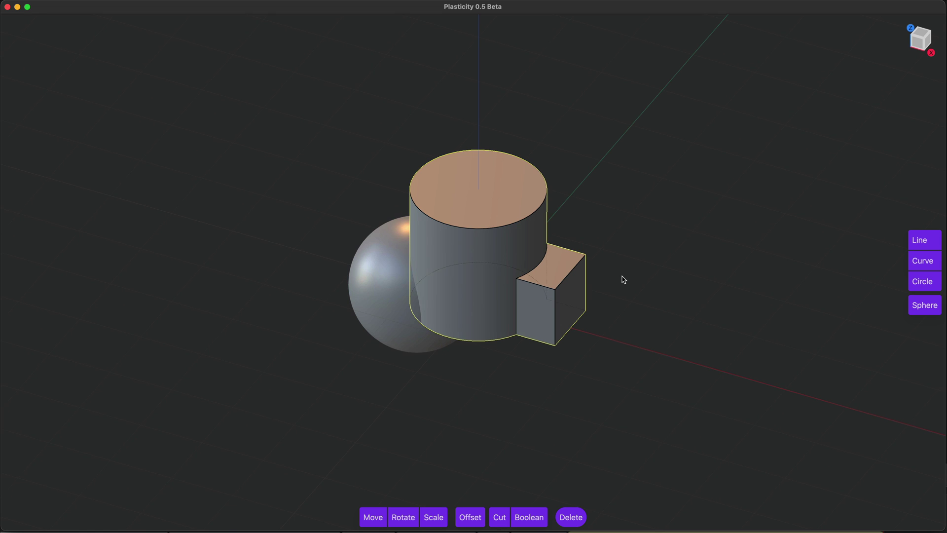
key("super+r")
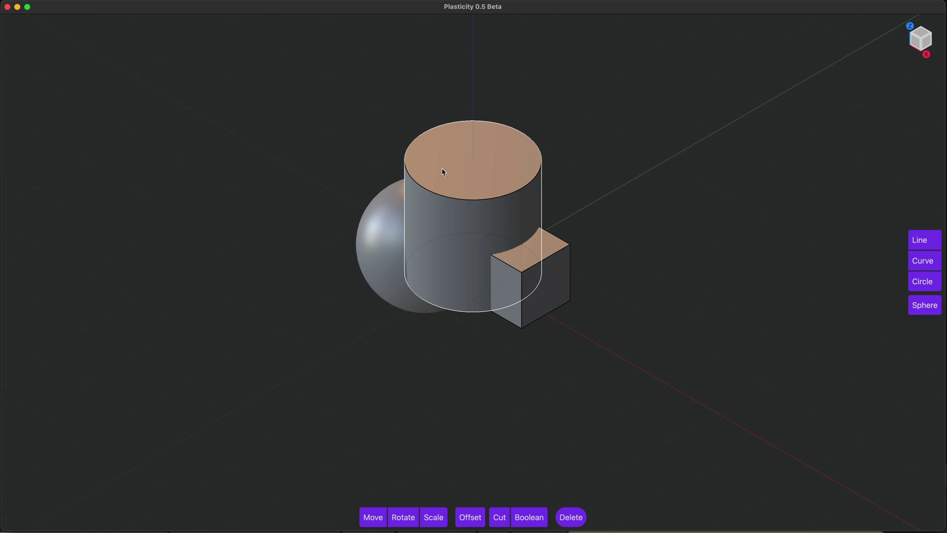
Unite the cylinder and the box with a Boolean
left_click(441, 168)
left_click(567, 246)
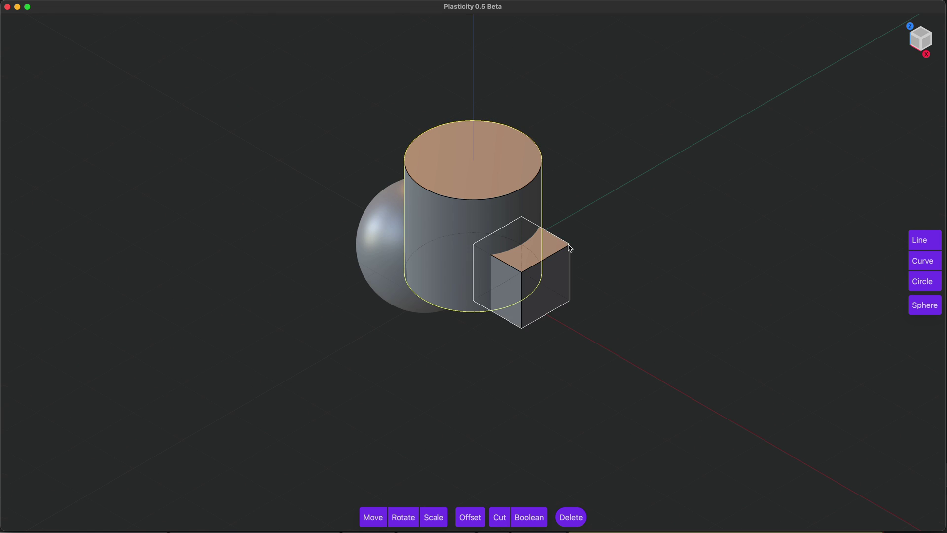
left_click(529, 515)
key("Return")
Fillet the curved top edge and the vertical edge where the box meets the cylinder
left_click(528, 244)
key("b")
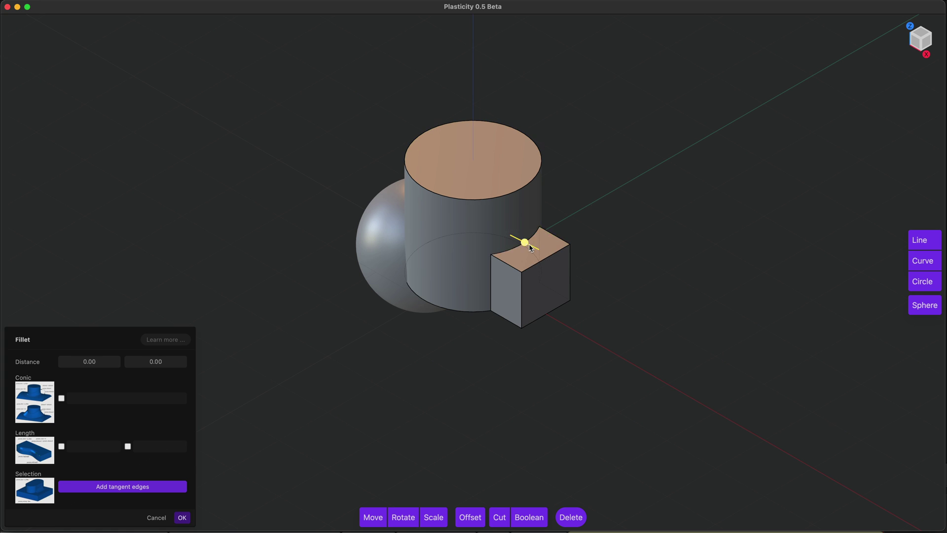
mouse_move(562, 267)
left_mouse_down()
mouse_move(642, 323)
mouse_move(589, 283)
mouse_move(541, 265)
mouse_move(568, 277)
mouse_move(528, 241)
mouse_move(705, 360)
mouse_move(550, 253)
left_mouse_up()
right_click(551, 254)
left_click_drag(510, 297, 492, 290)
Extend the combined body downward by pulling its bottom face
middle_click_drag(492, 290, 506, 202)
left_click(505, 250)
left_click_drag(505, 250, 498, 354)
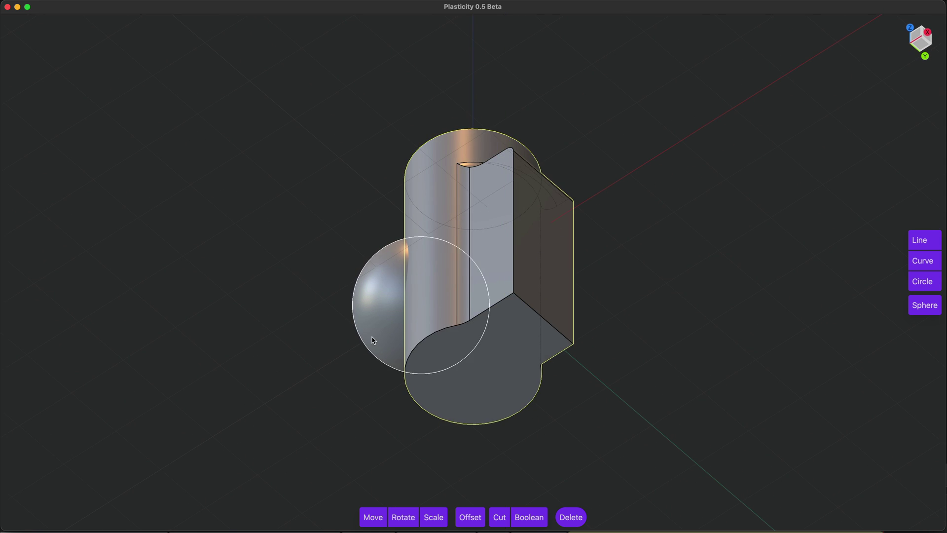
Unite the sphere with the cylinder-and-box body using a Boolean
left_click(373, 340)
left_click(529, 517)
left_click(326, 405)
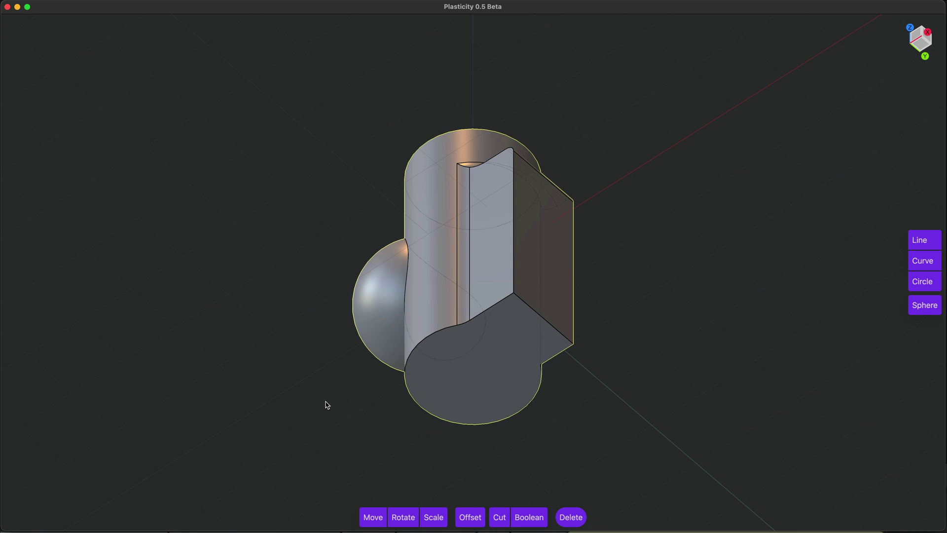
Offset the cylinder's side face outward to widen the body
middle_click_drag(325, 401, 419, 466)
left_click(448, 366)
left_click_drag(448, 367, 439, 362)
key("Return")
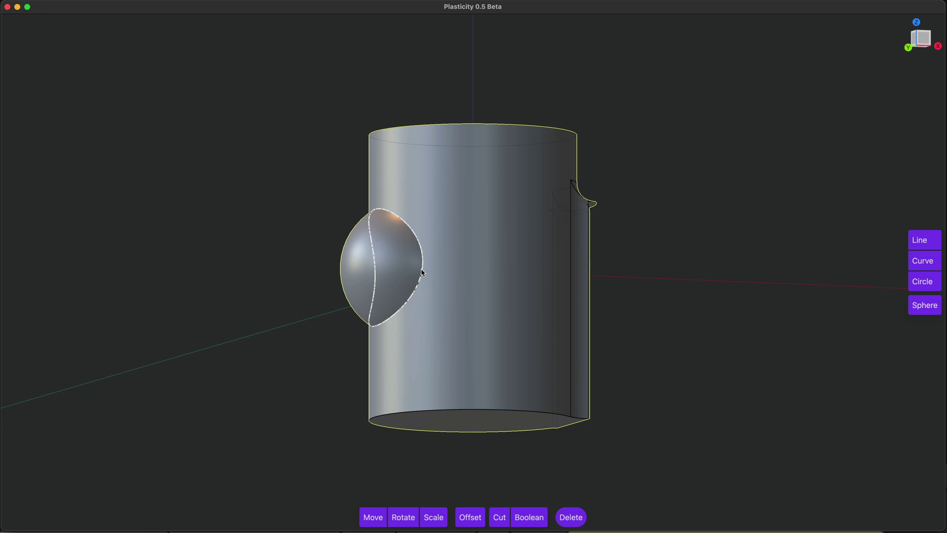
Fillet the edge where the sphere meets the cylinder, inspect the body, and reload the scene
left_click_drag(421, 272, 473, 300)
middle_click_drag(472, 300, 449, 329)
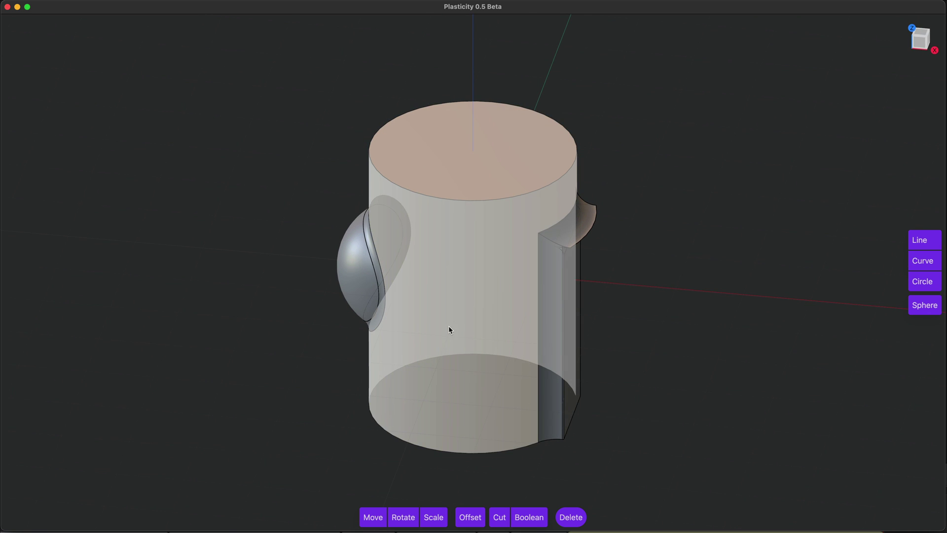
mouse_move(441, 371)
middle_mouse_down()
mouse_move(706, 361)
mouse_move(587, 370)
mouse_move(592, 332)
mouse_move(574, 371)
mouse_move(634, 398)
middle_mouse_up()
key("alt+z")
key("super+r")
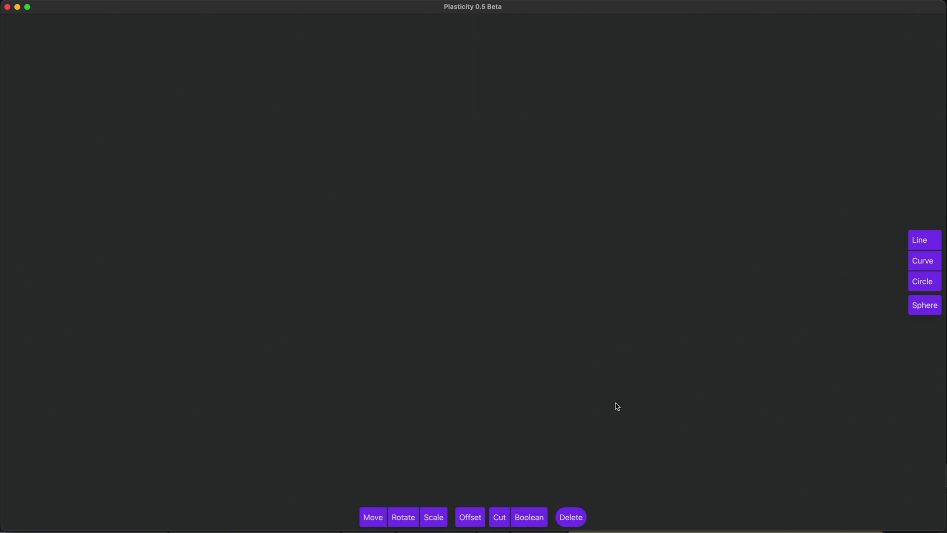
Unite the cylinder, box and sphere into one body with a single Boolean
middle_click_drag(511, 405, 471, 420)
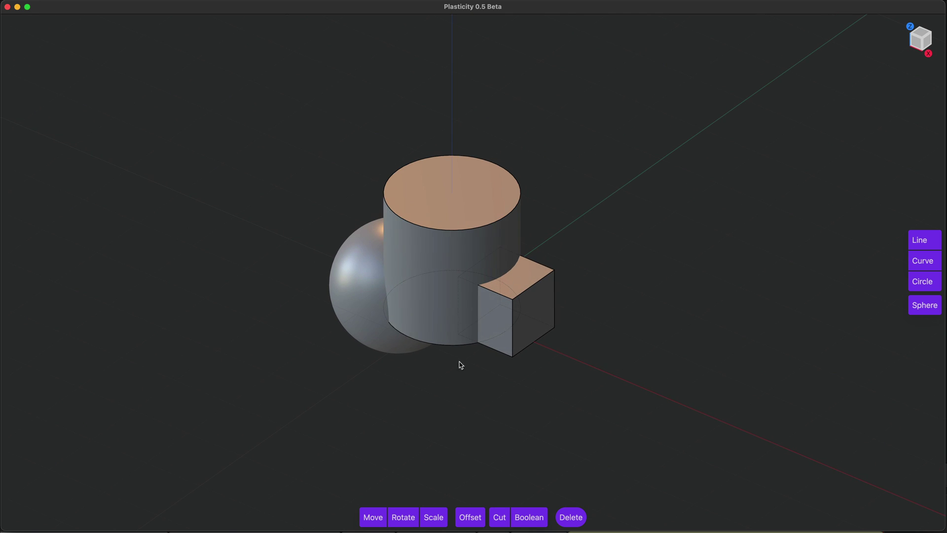
left_click(464, 296)
left_click(550, 304)
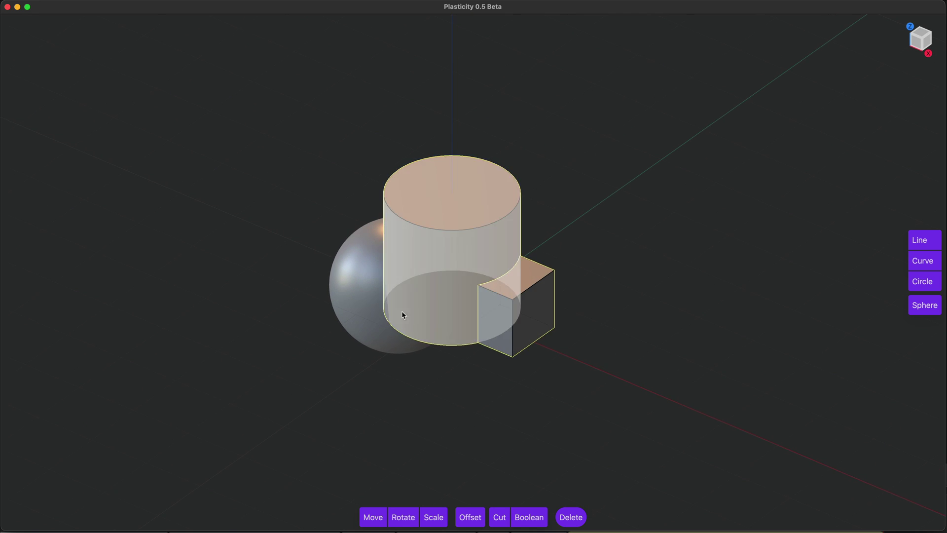
left_click(363, 311)
left_click(528, 517)
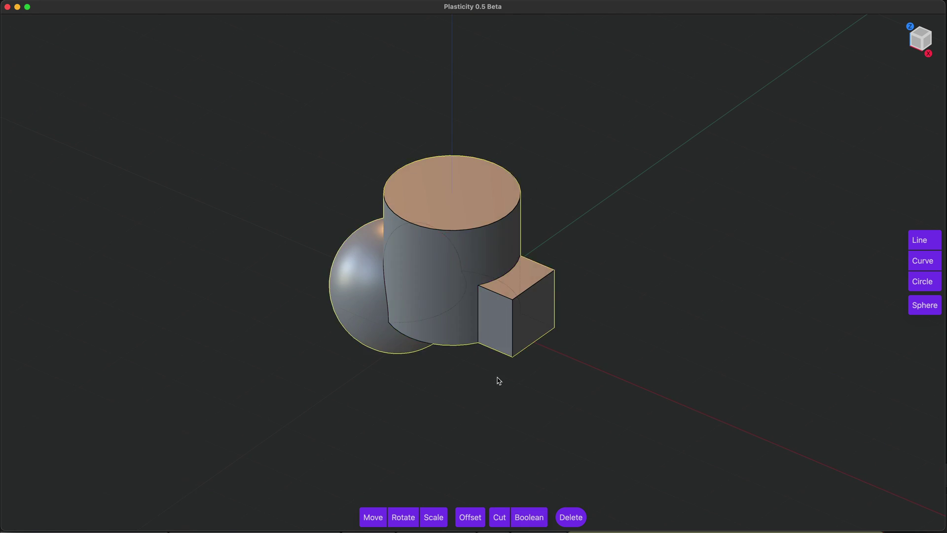
Fillet the vertical edge where the box's side meets the cylinder
left_click(477, 331)
key("f")
right_click(508, 342)
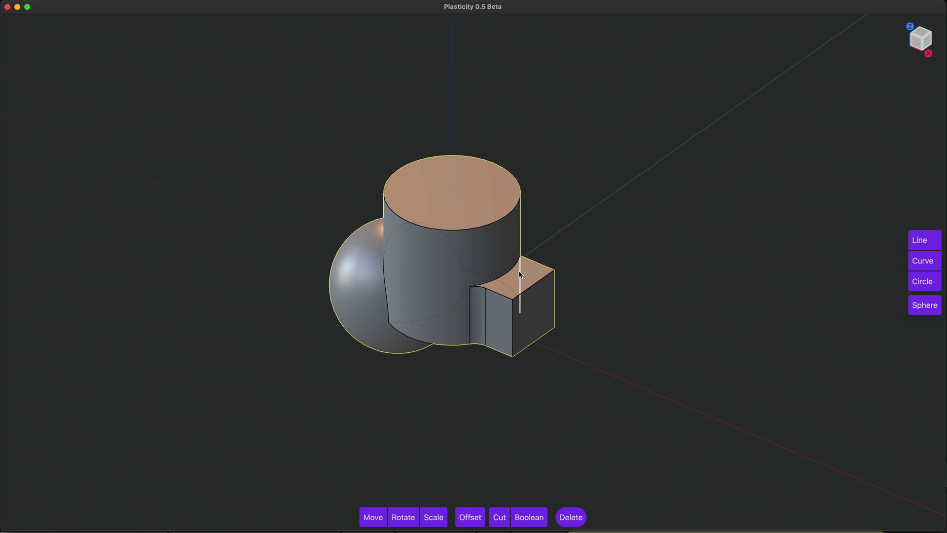
Fillet the curved edge where the box's top meets the cylinder with a distance of about 0.20
left_click(508, 271)
key("b")
right_click(521, 285)
left_click(521, 285)
key("b")
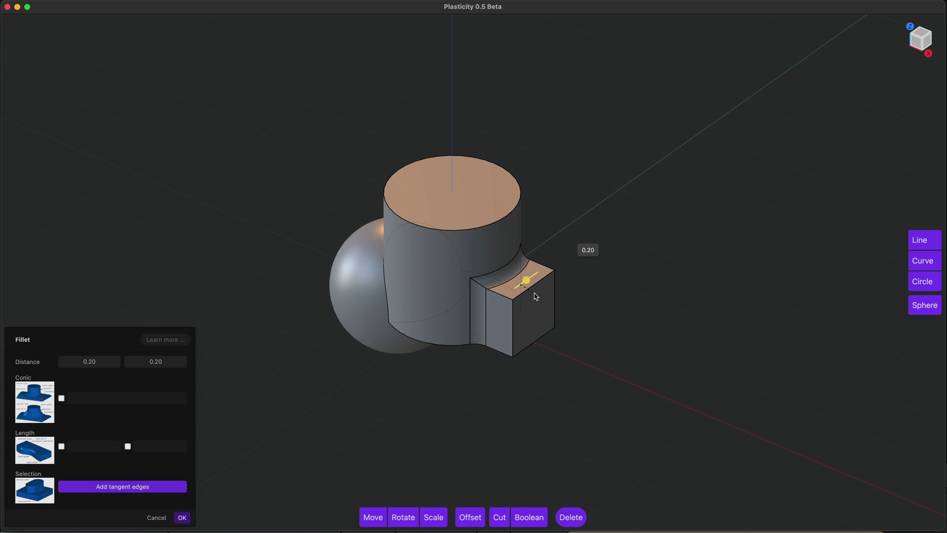
left_click(540, 299)
right_click(539, 299)
Fillet the edge between sphere and cylinder, and offset the cylinder's side face by about -0.02
left_click(387, 306)
key("b")
left_click_drag(388, 306, 434, 338)
right_click(437, 327)
left_click(439, 328)
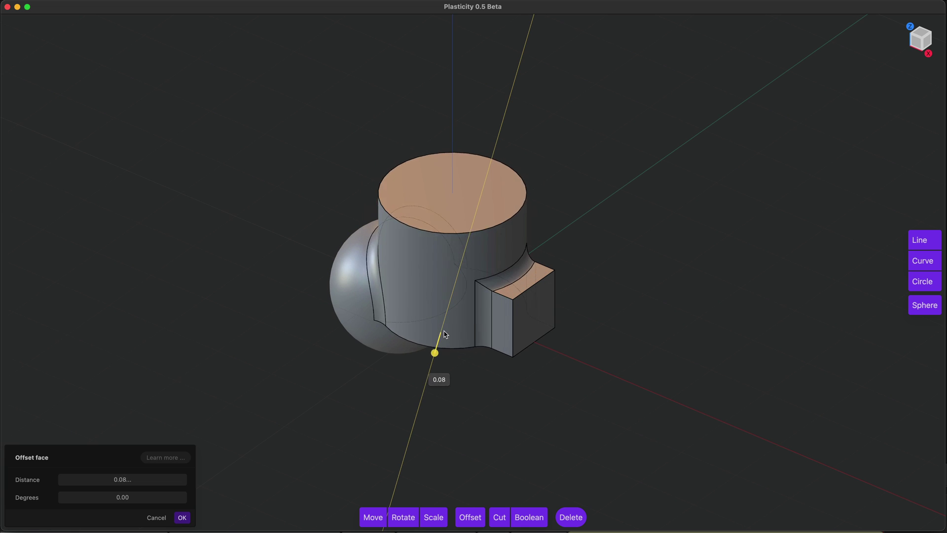
left_click(439, 330)
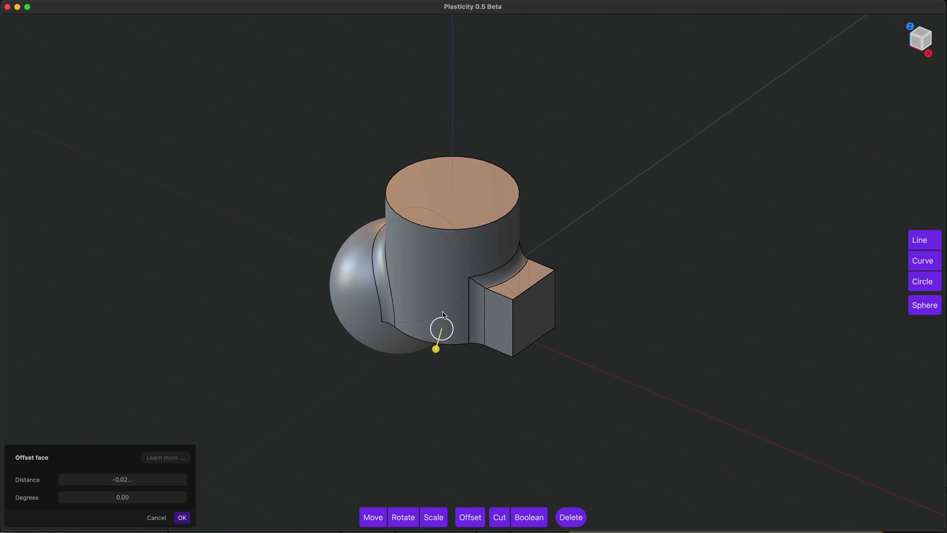
Fillet the cylinder's top rim and pull its top face upward to lengthen the cylinder
left_click(477, 238)
key("f")
left_click_drag(498, 245, 502, 250)
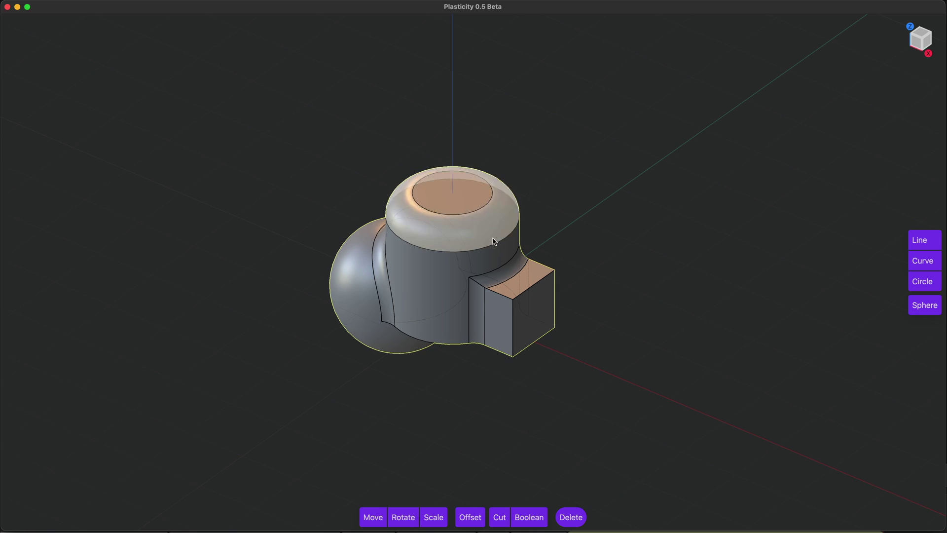
left_click_drag(457, 200, 453, 132)
Fillet the bottom edges of the combined body
left_click(482, 329)
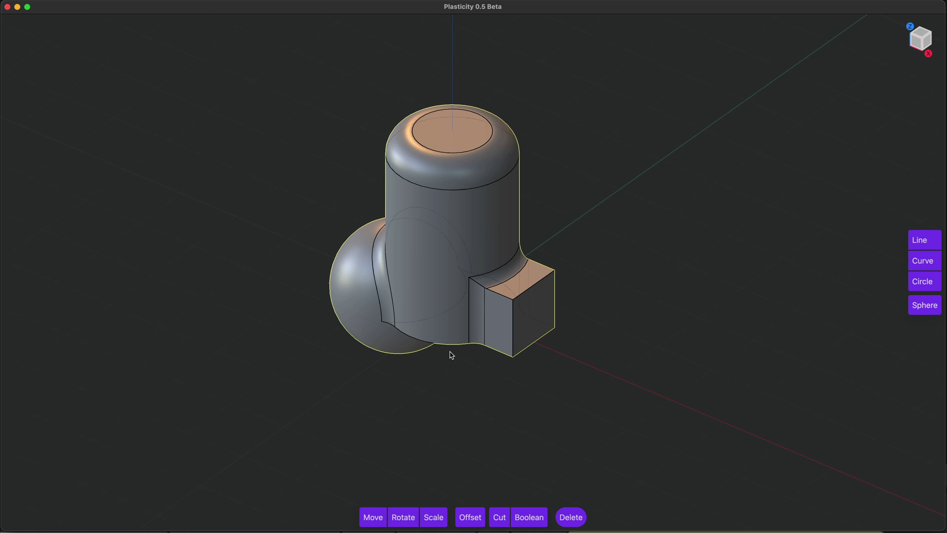
key("f")
left_click(446, 340)
Try to offset the cylinder's side face by about 0.56
left_click(442, 302)
key("o")
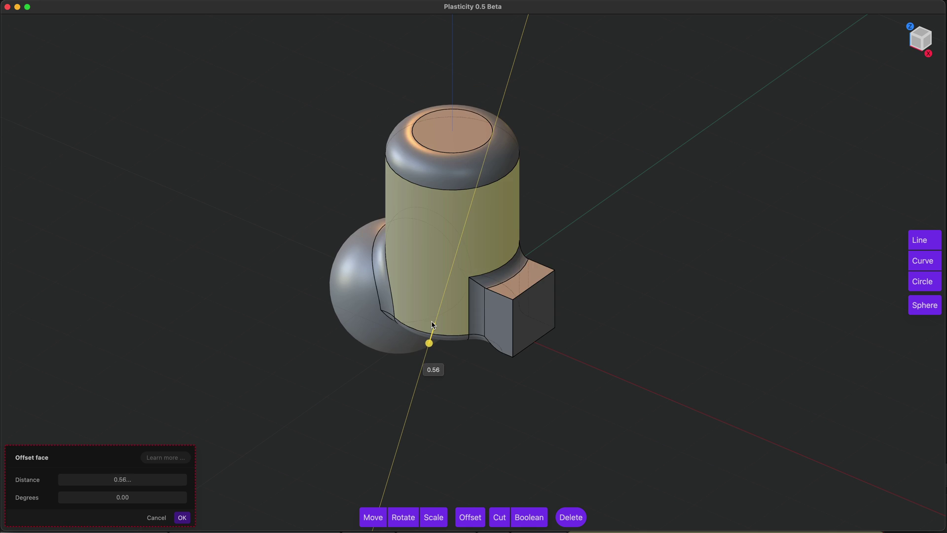
left_click(437, 308)
Offset the sphere's face outward to enlarge the sphere, and inspect the body around it
middle_click_drag(337, 479, 622, 381)
left_click(575, 332)
key("o")
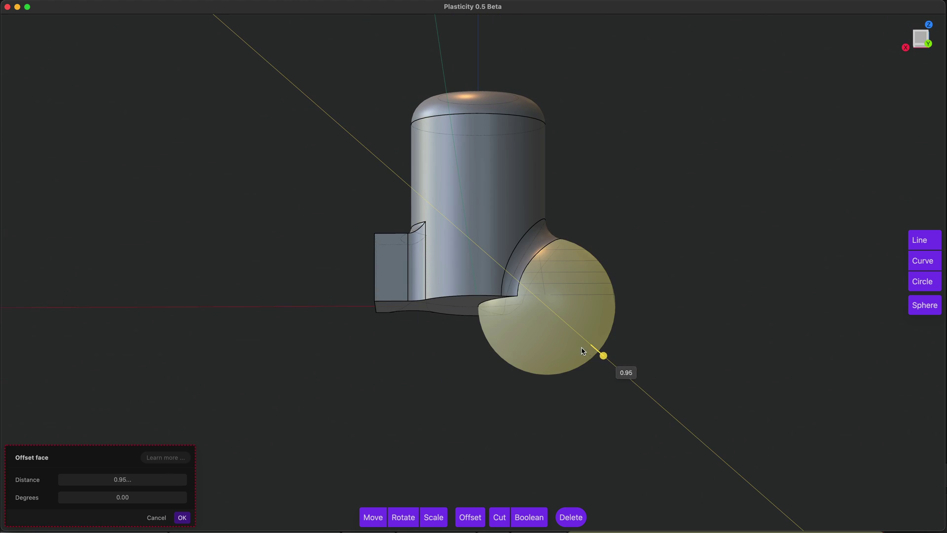
left_click(572, 333)
middle_click_drag(572, 332, 472, 387)
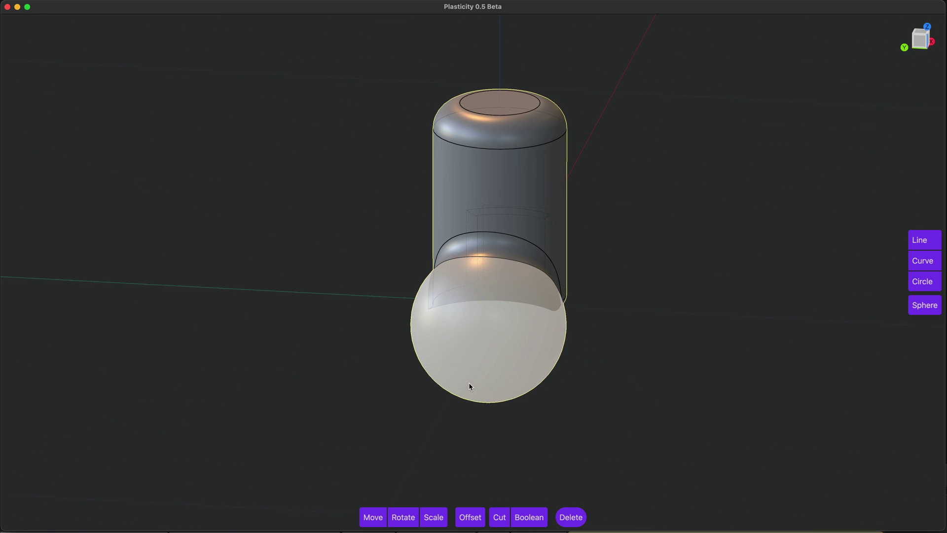